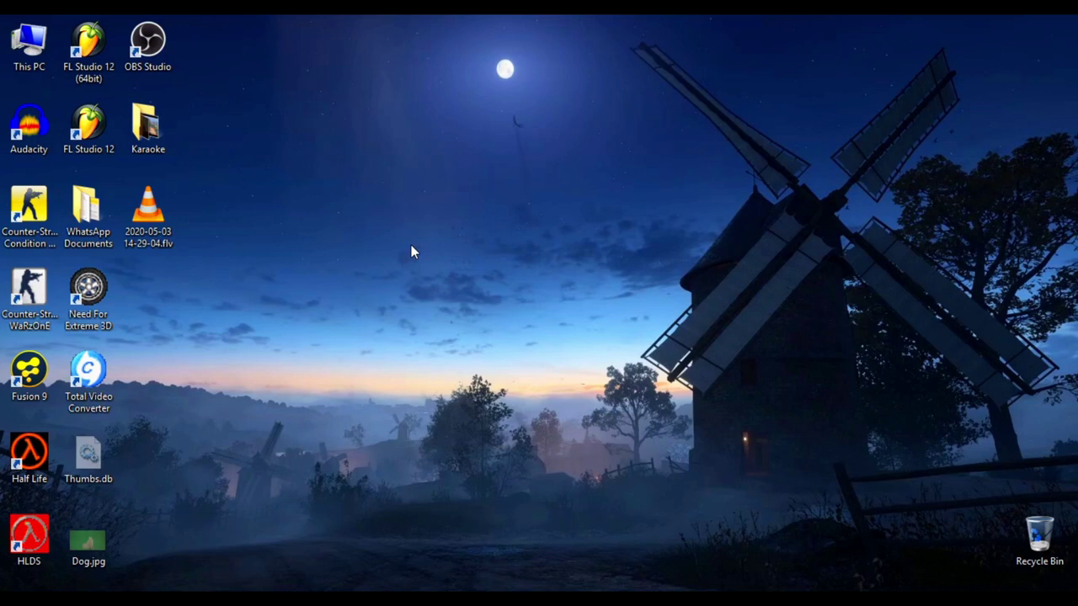
Step: Preview the desktop image Dog.jpg, close it, and load the file into the Fusion Studio composition as a Loader node
double_click(91, 549)
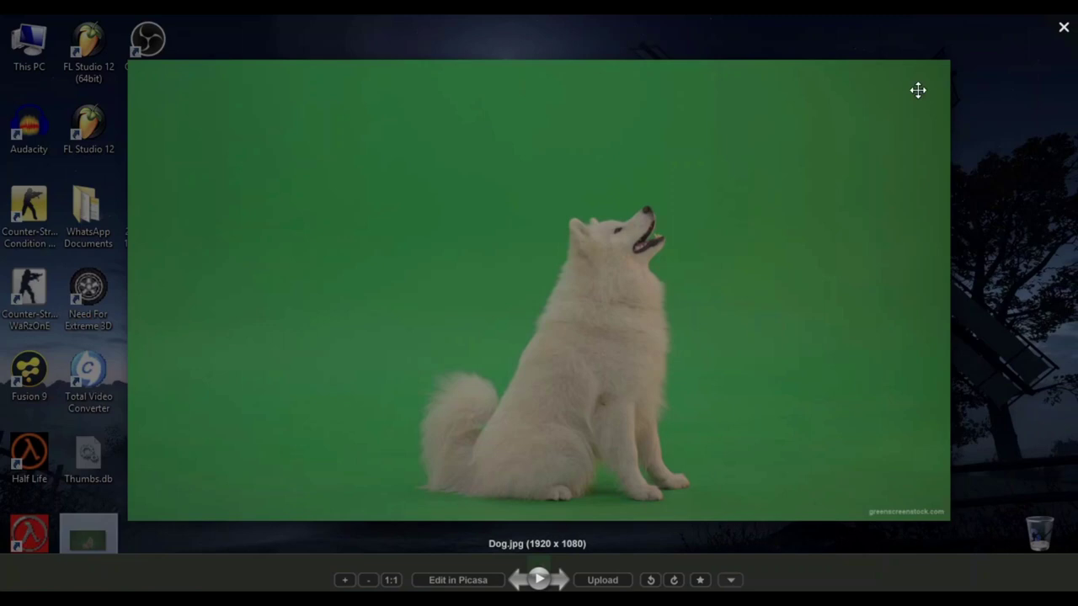
left_click(1064, 38)
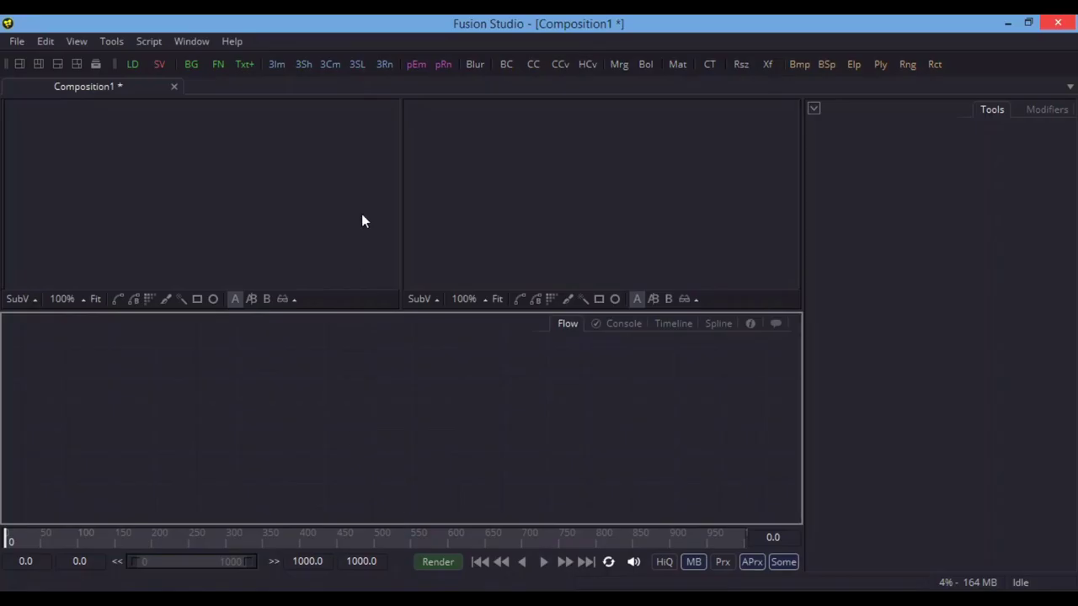
double_click(368, 23)
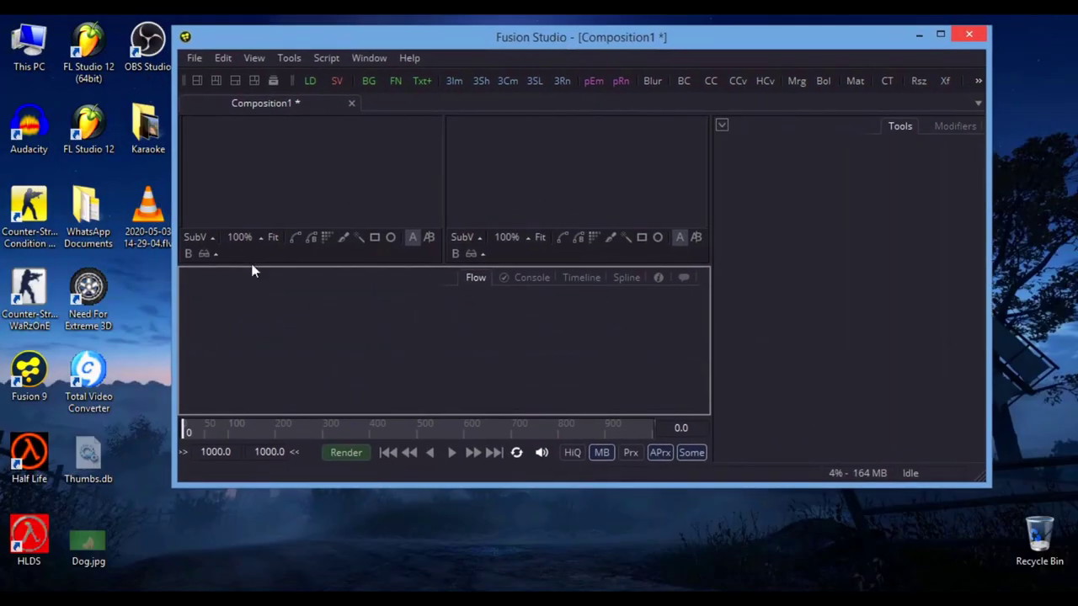
left_click_drag(105, 531, 281, 317)
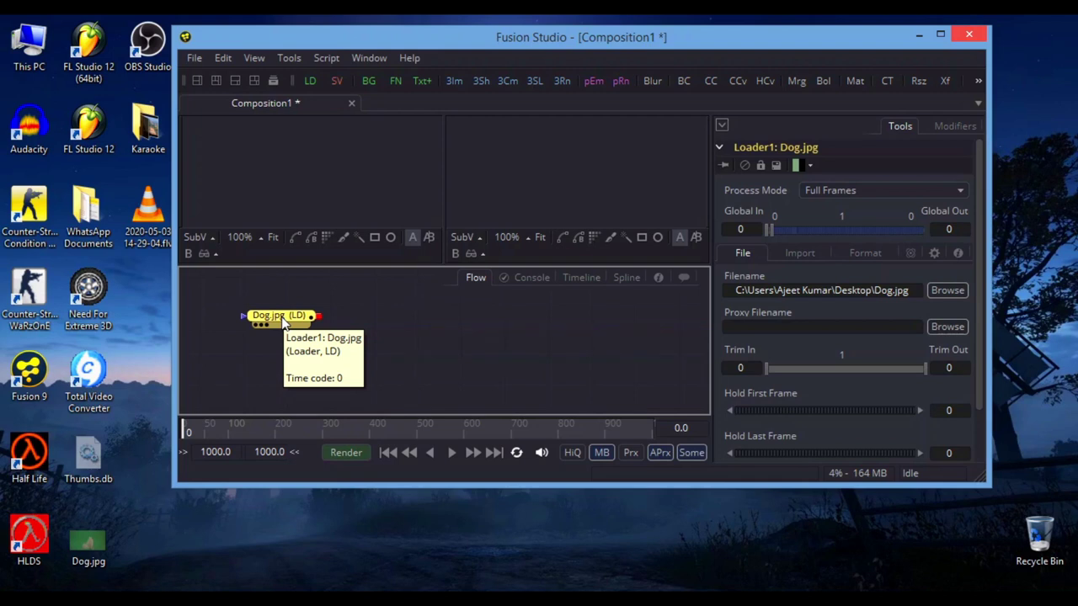
left_click(941, 36)
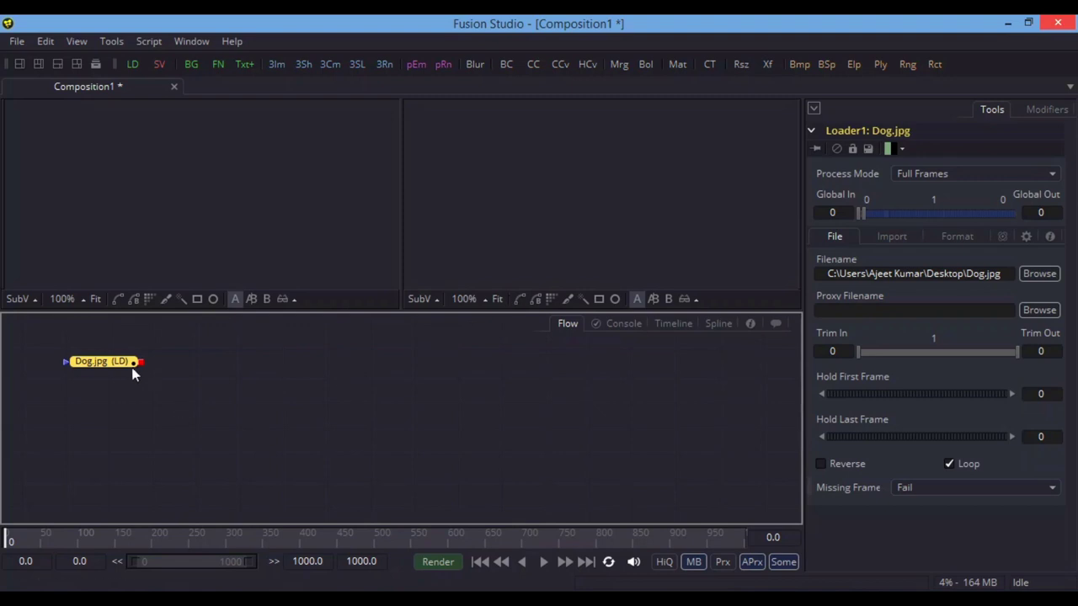
left_click_drag(111, 364, 124, 377)
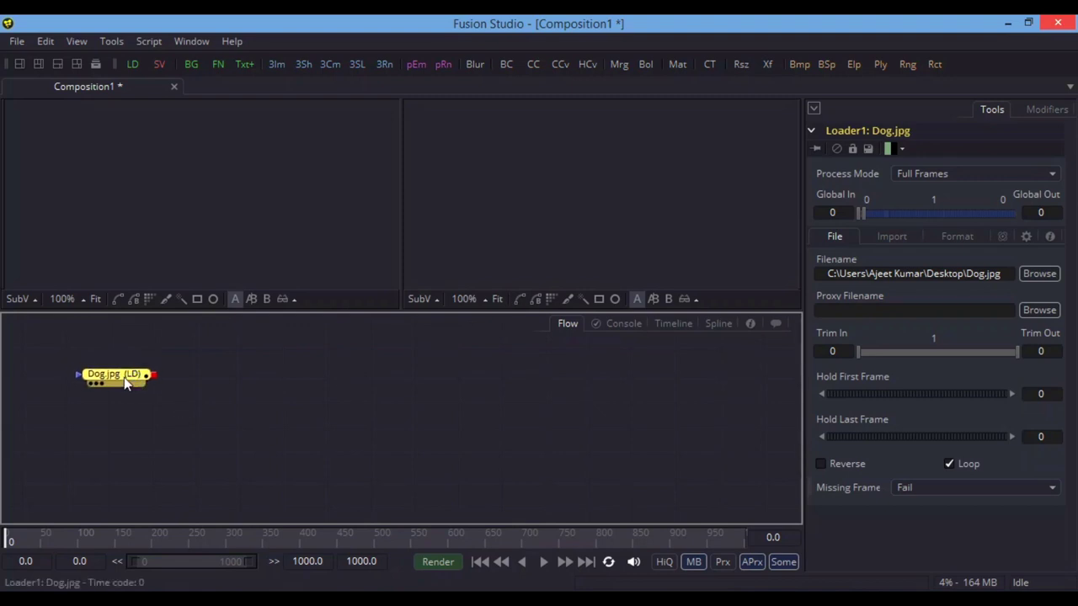
Step: Display the Dog.jpg loader in the first viewer, fit the image, and enlarge the viewer area above the flow
key("1")
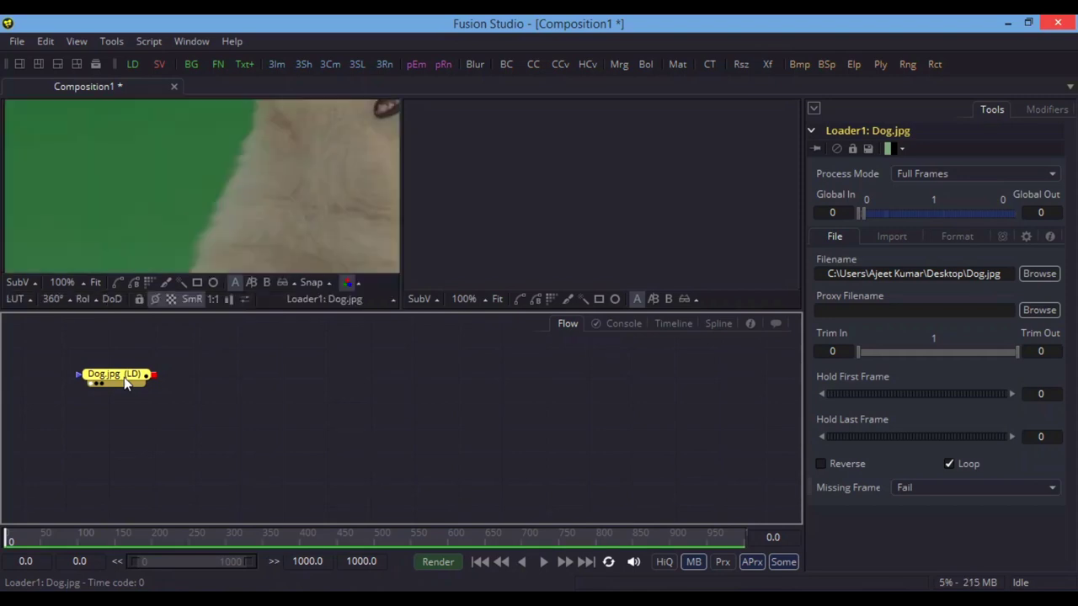
left_click(96, 283)
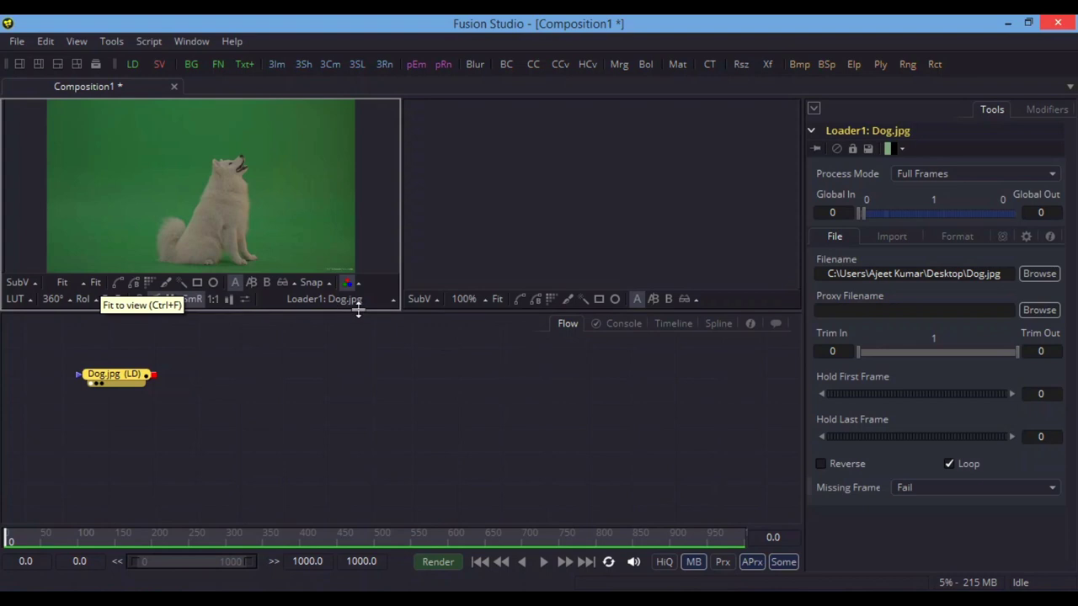
left_click_drag(409, 315, 421, 426)
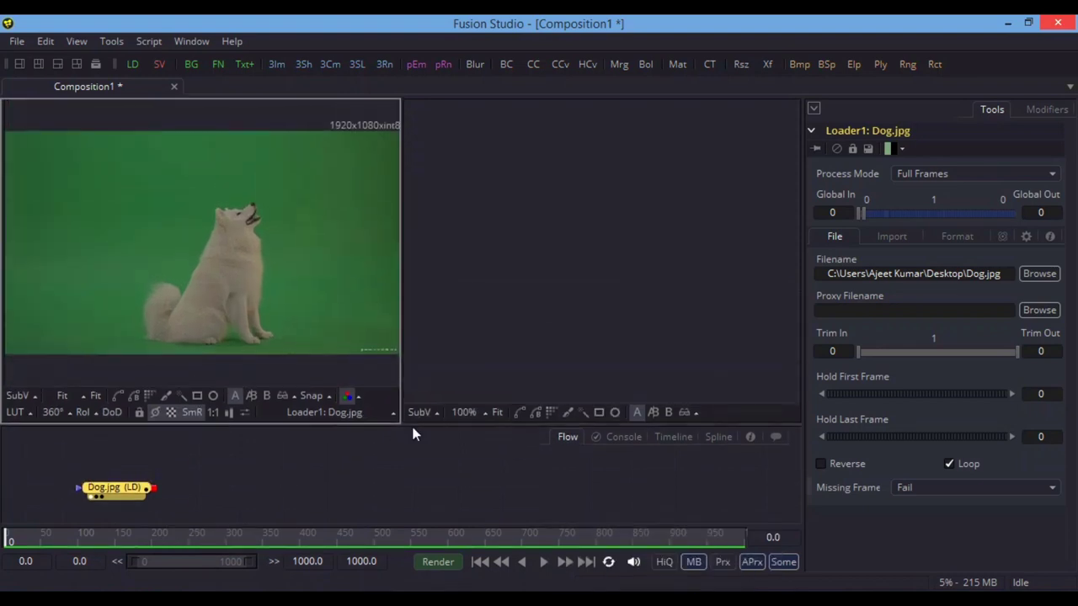
left_click_drag(133, 497, 128, 480)
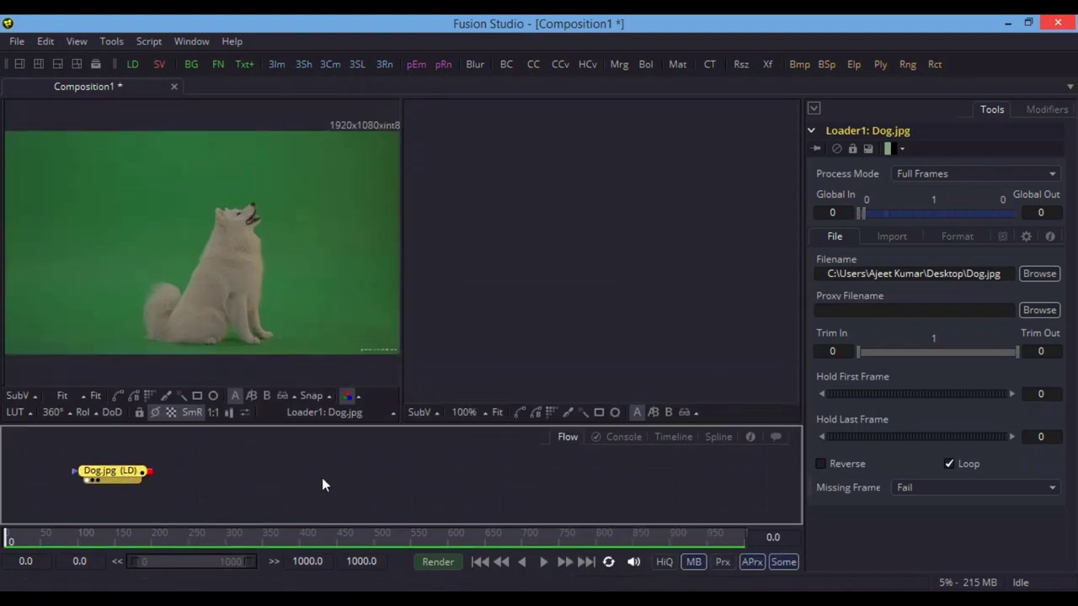
Step: Add a Clean Plate node after the Dog.jpg loader and show it in the second viewer, fitted to view
key("shift+space")
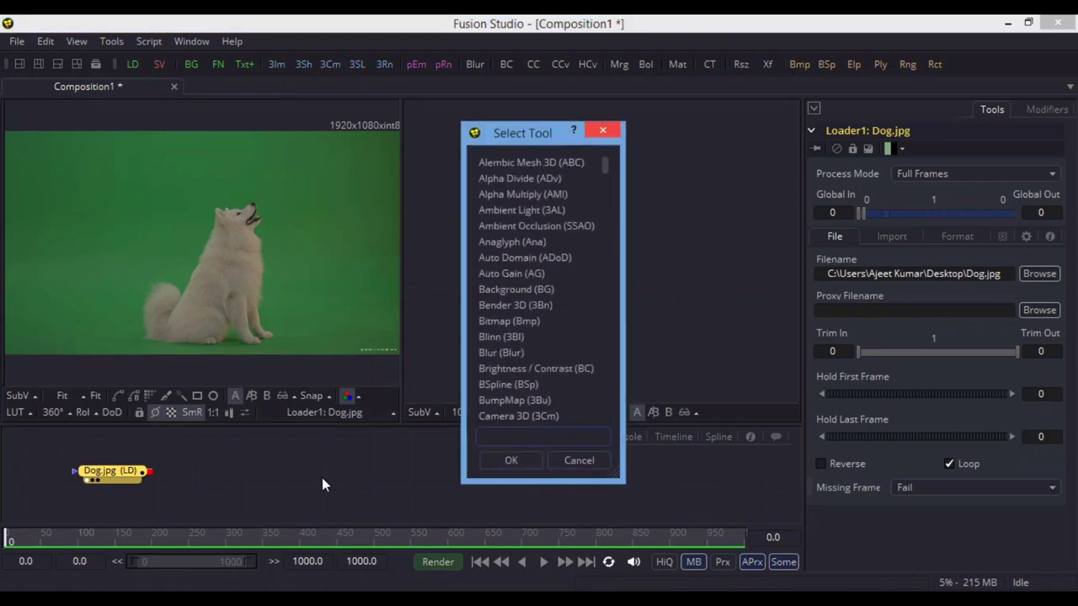
type("clea")
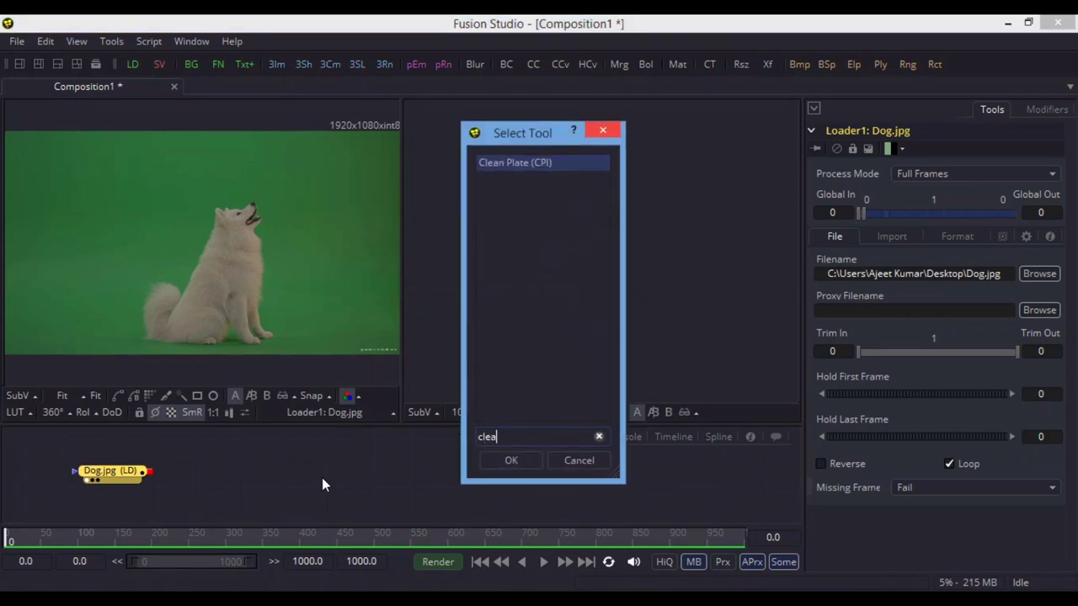
key("Return")
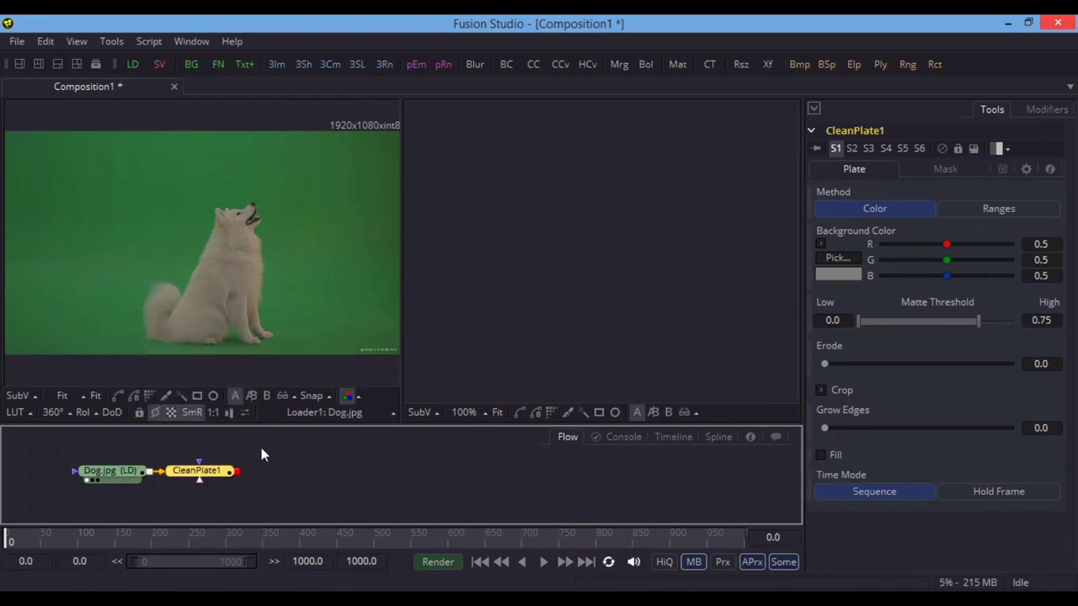
left_click_drag(206, 471, 528, 322)
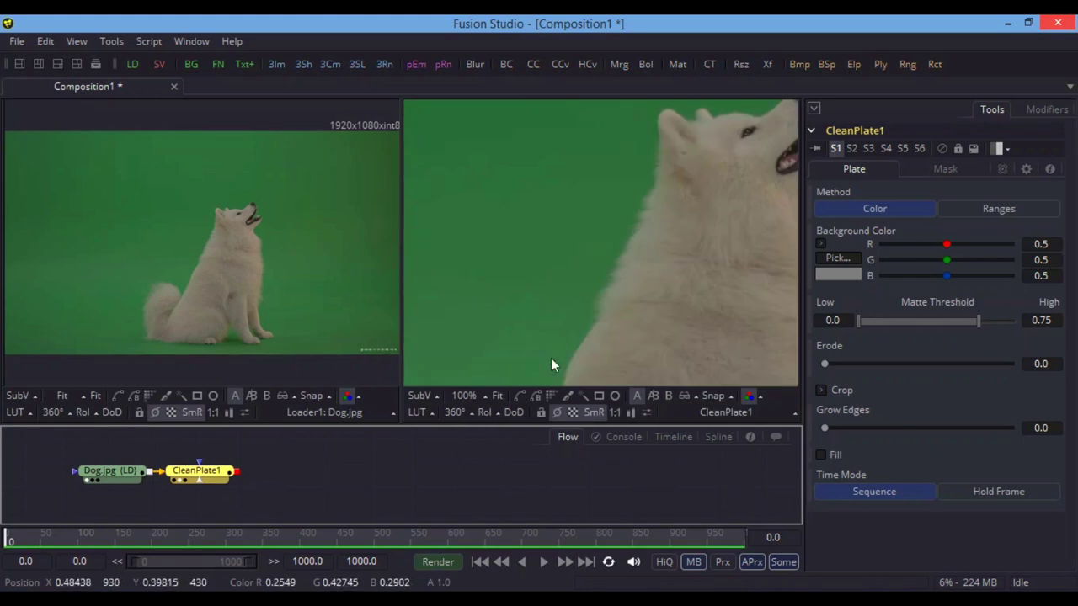
left_click(498, 395)
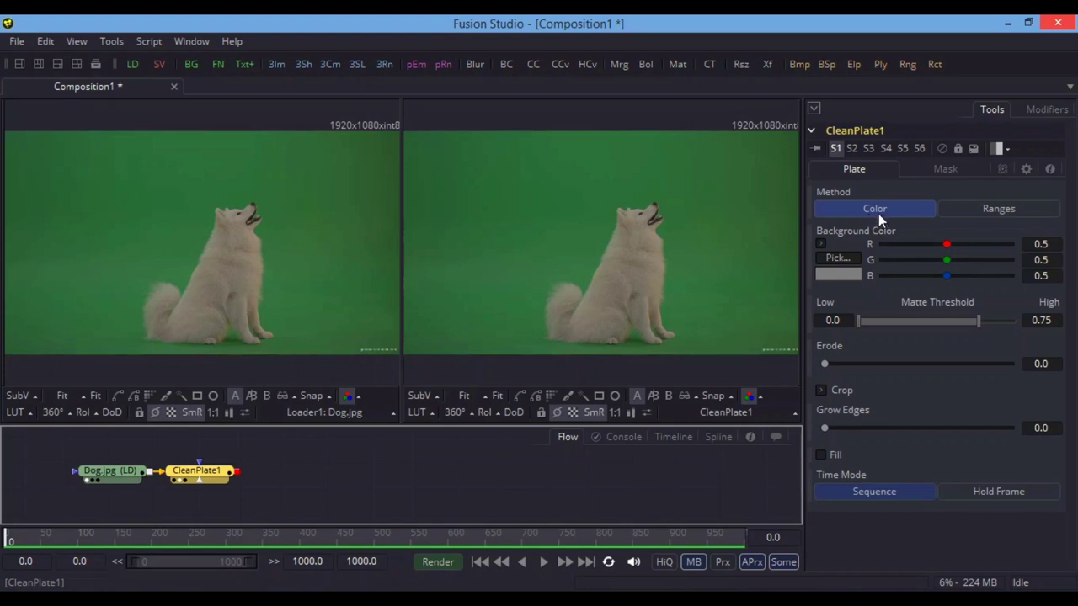
Step: Try picking the green backdrop as the Clean Plate's background color, and reset the color to its default
left_click_drag(838, 259, 735, 187)
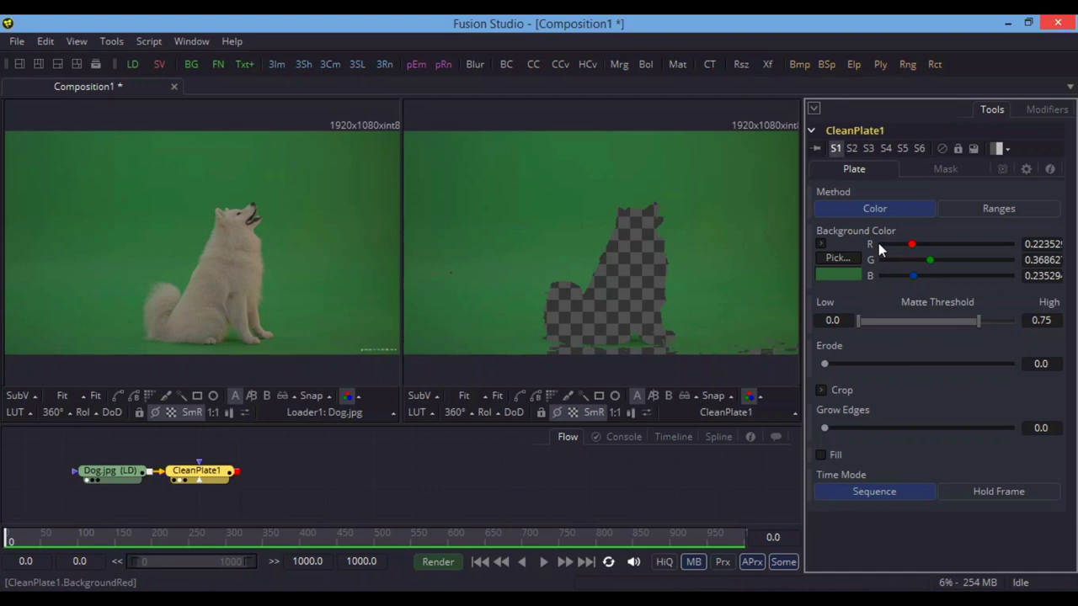
double_click(879, 244)
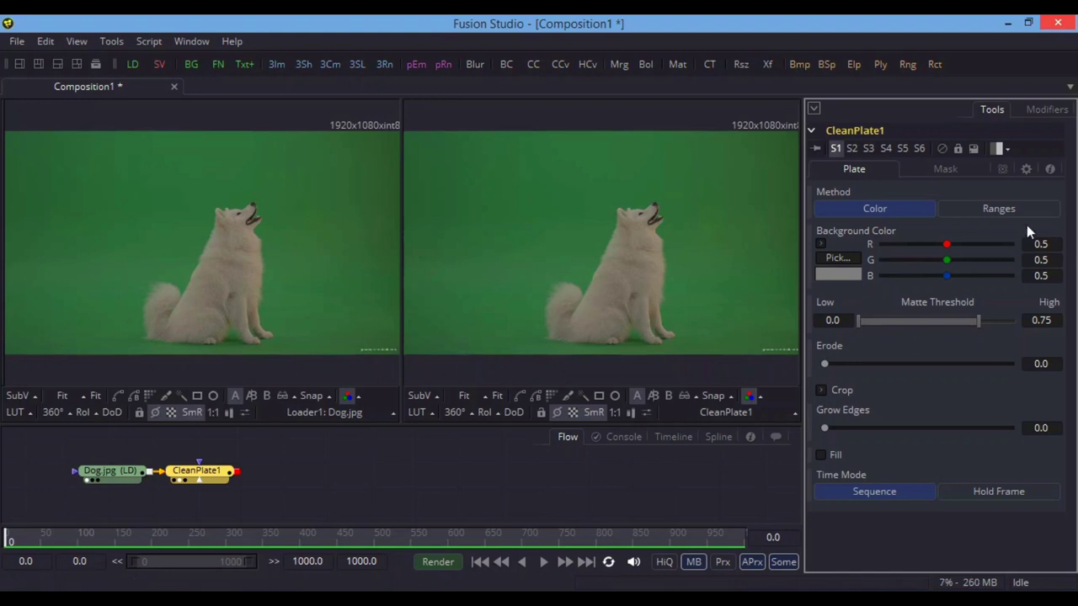
Step: Switch the Clean Plate method to Ranges and sample the green backdrop all around the dog and its tail
left_click(1007, 209)
left_click_drag(509, 172, 396, 125)
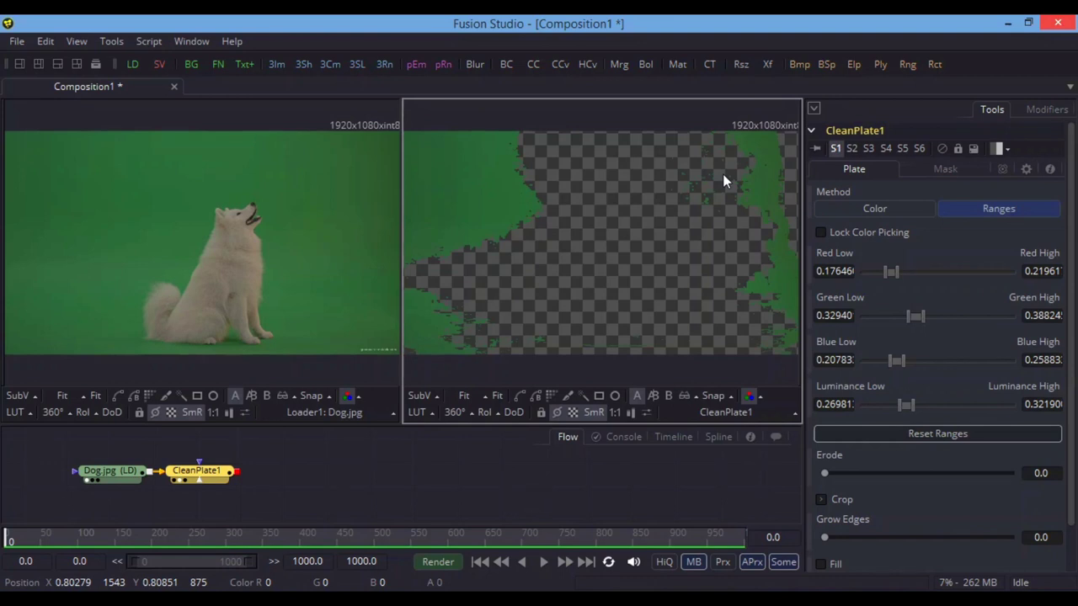
left_click_drag(318, 166, 388, 214)
left_click_drag(296, 157, 27, 269)
left_click_drag(86, 243, 5, 360)
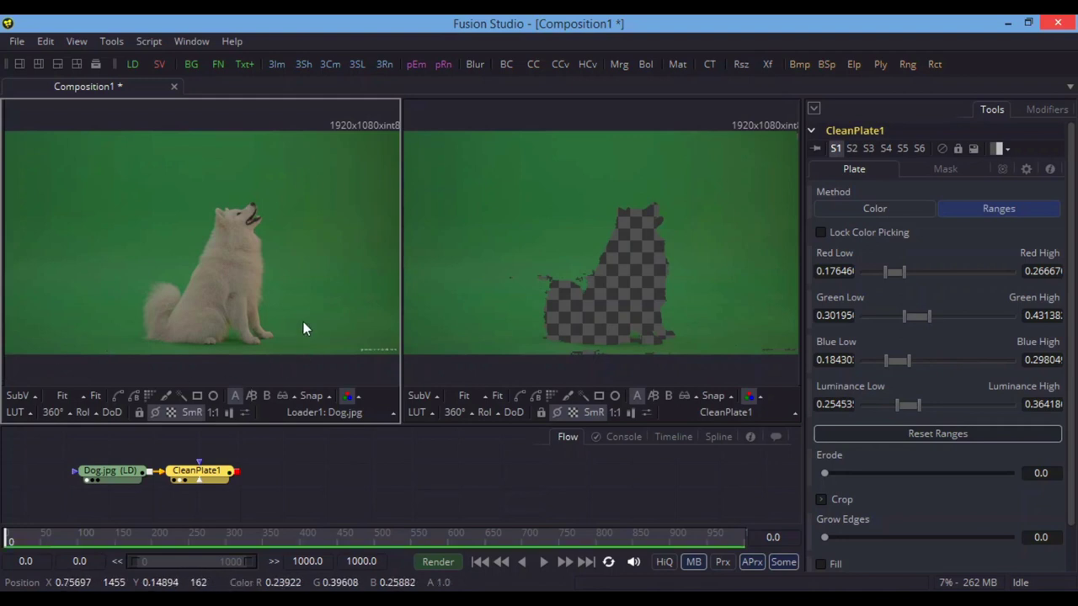
left_click_drag(139, 244, 174, 272)
left_click_drag(285, 291, 301, 309)
left_click_drag(315, 290, 400, 334)
left_click_drag(169, 352, 292, 367)
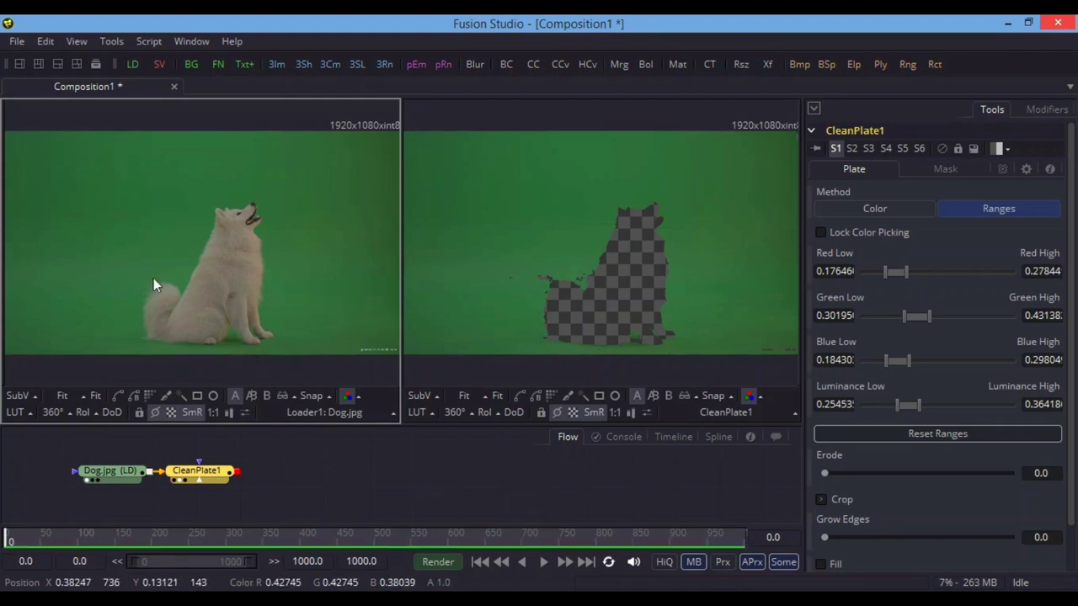
left_click_drag(187, 287, 188, 315)
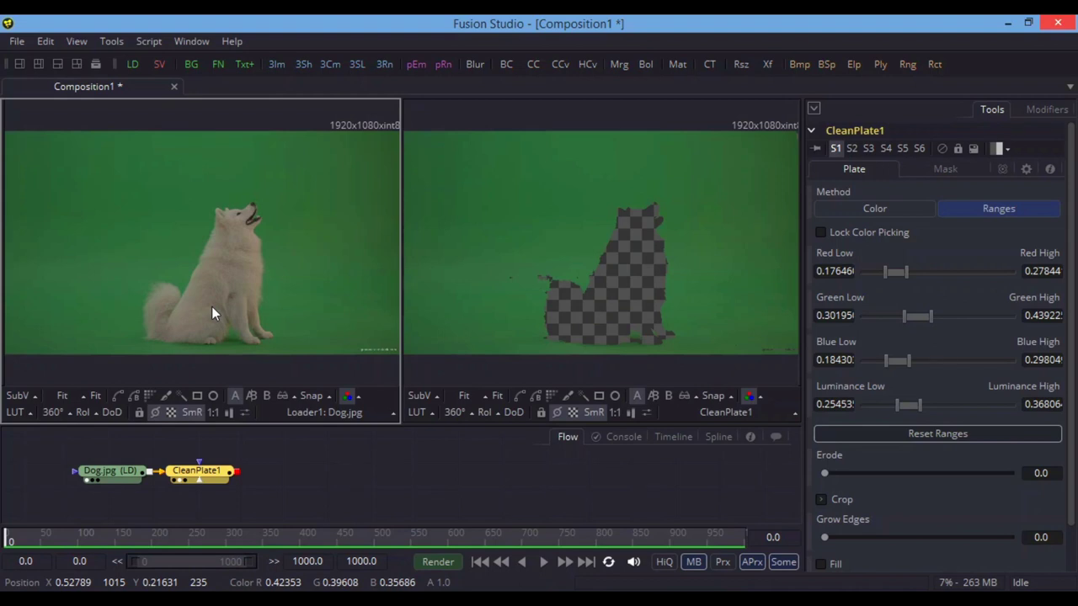
Step: Set the Clean Plate's Erode to about 0.00224 and sample the leftover specks beside the dog's tail into the ranges
scroll(945, 493, "down", 2)
left_click_drag(827, 426, 844, 428)
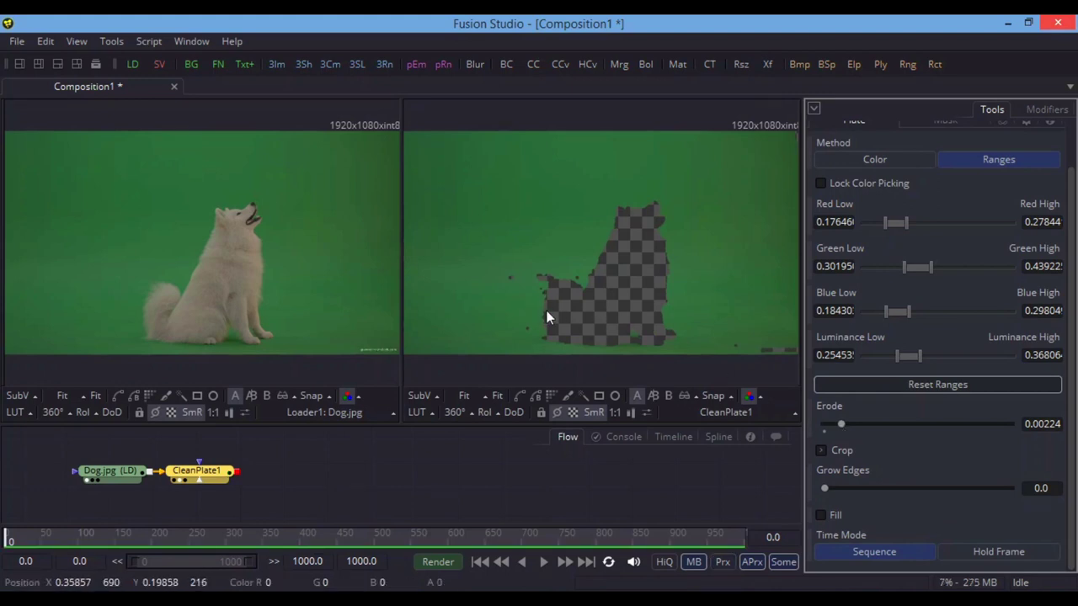
left_click(502, 275)
left_click_drag(502, 275, 553, 372)
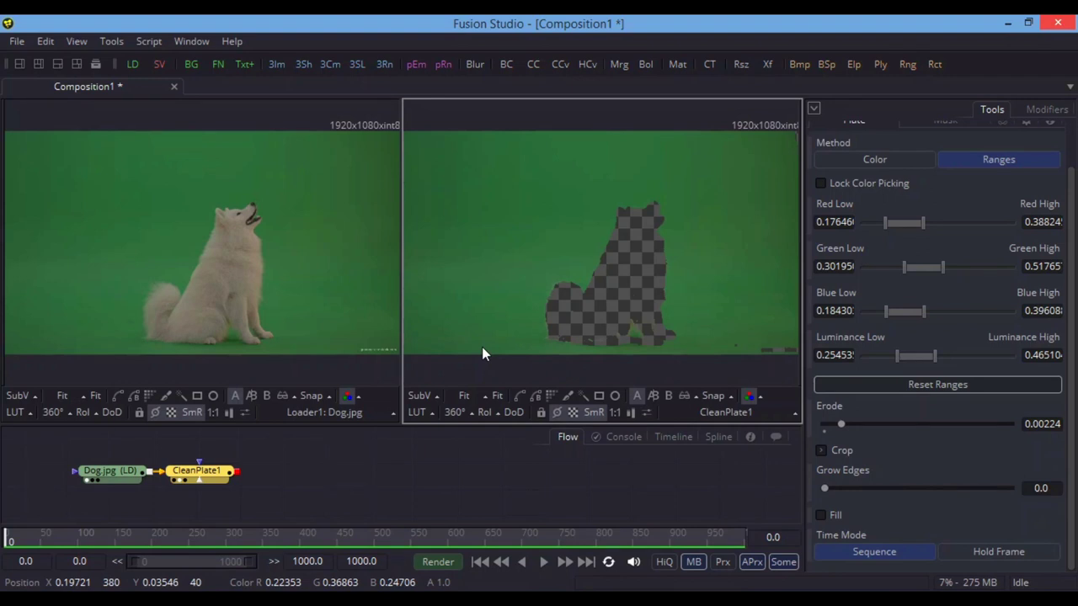
Step: Set the Clean Plate's Erode to about 0.00427, Grow Edges to about 0.0983, enable Fill, and raise Erode to about 0.01207
left_click_drag(840, 424, 857, 425)
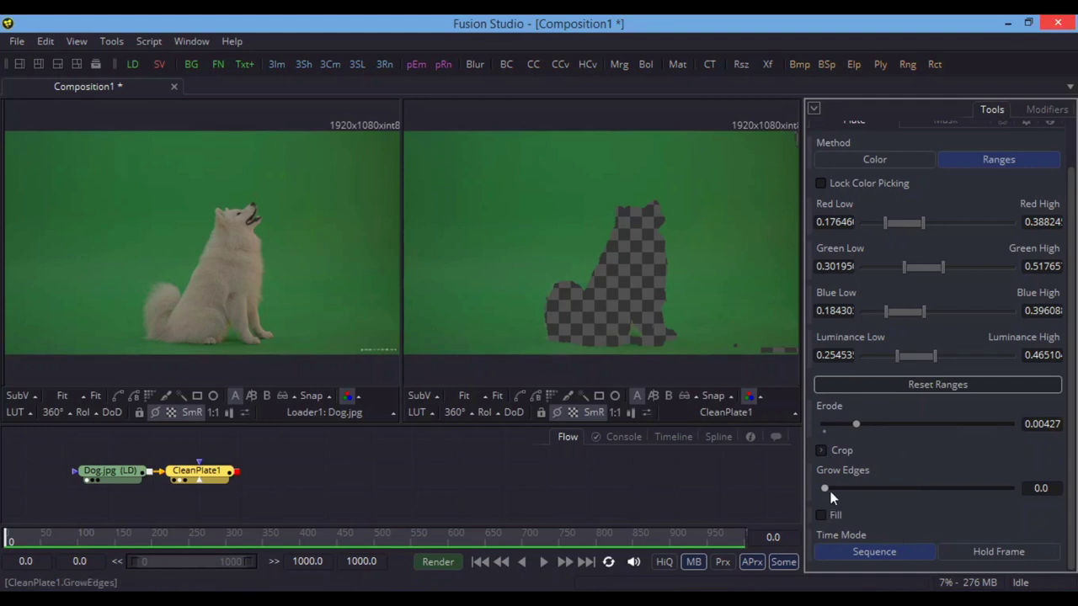
left_click_drag(826, 489, 916, 489)
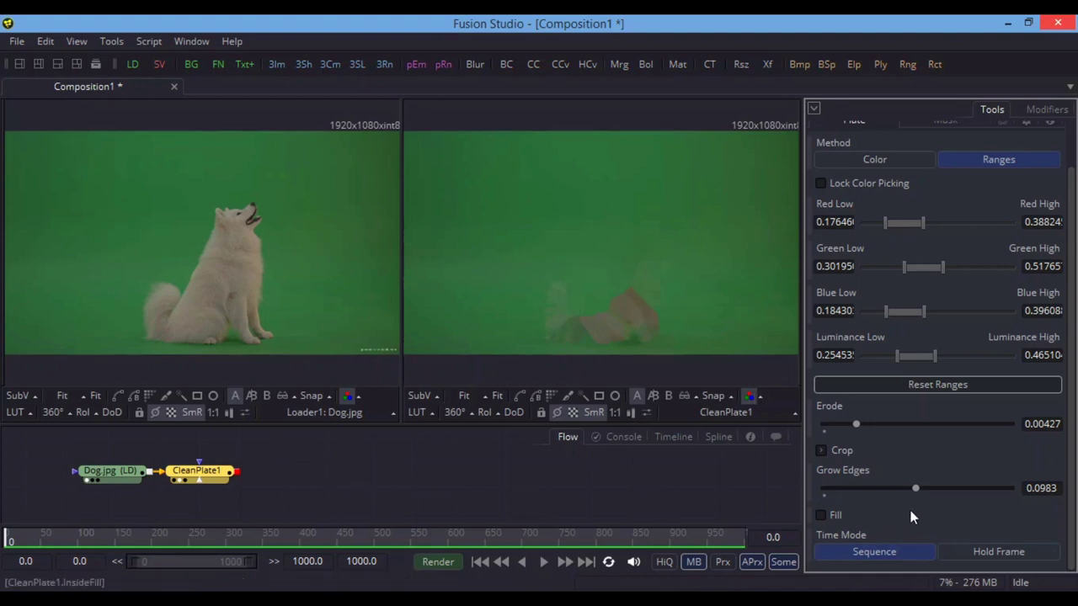
left_click(824, 515)
left_click_drag(857, 426, 914, 427)
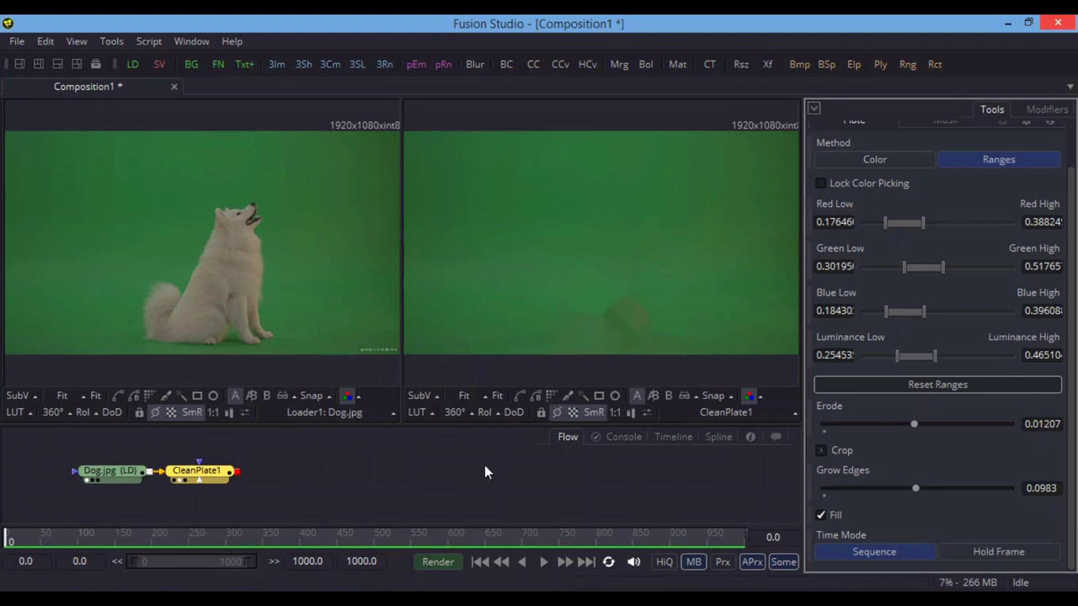
Step: Add a Blur node after the Clean Plate, show it in the second viewer, and set its Blur Size to about 65.8
key("shift+space")
type("blur")
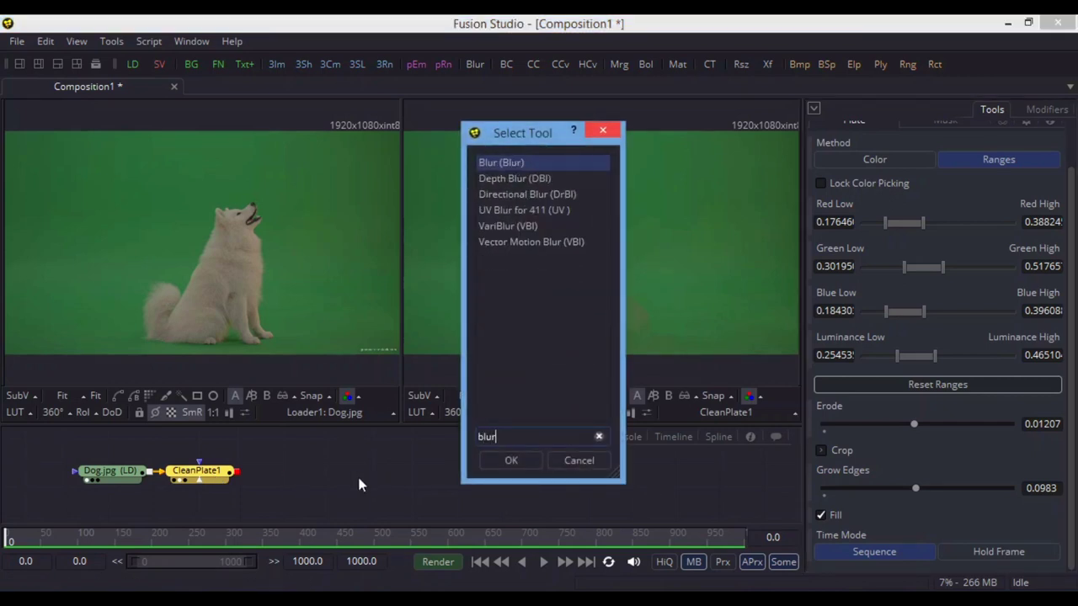
key("Return")
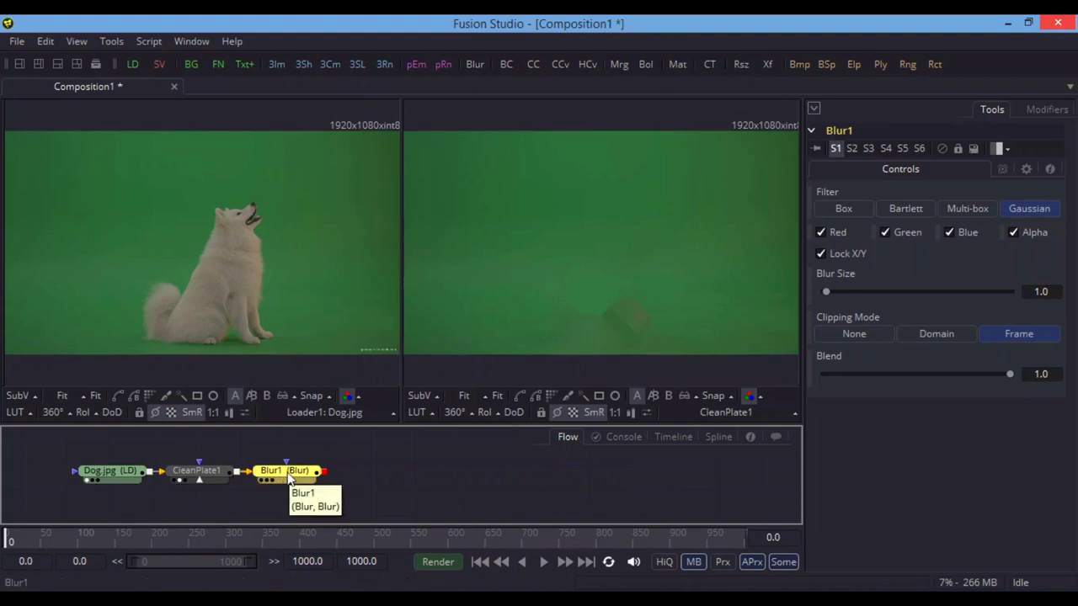
left_click_drag(289, 478, 471, 333)
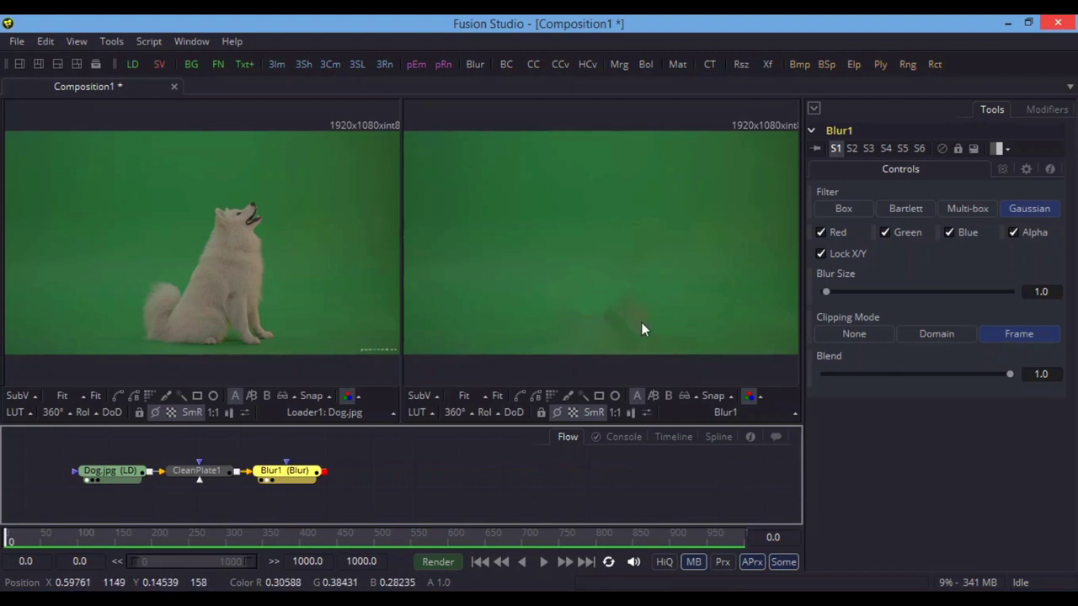
left_click_drag(828, 292, 916, 292)
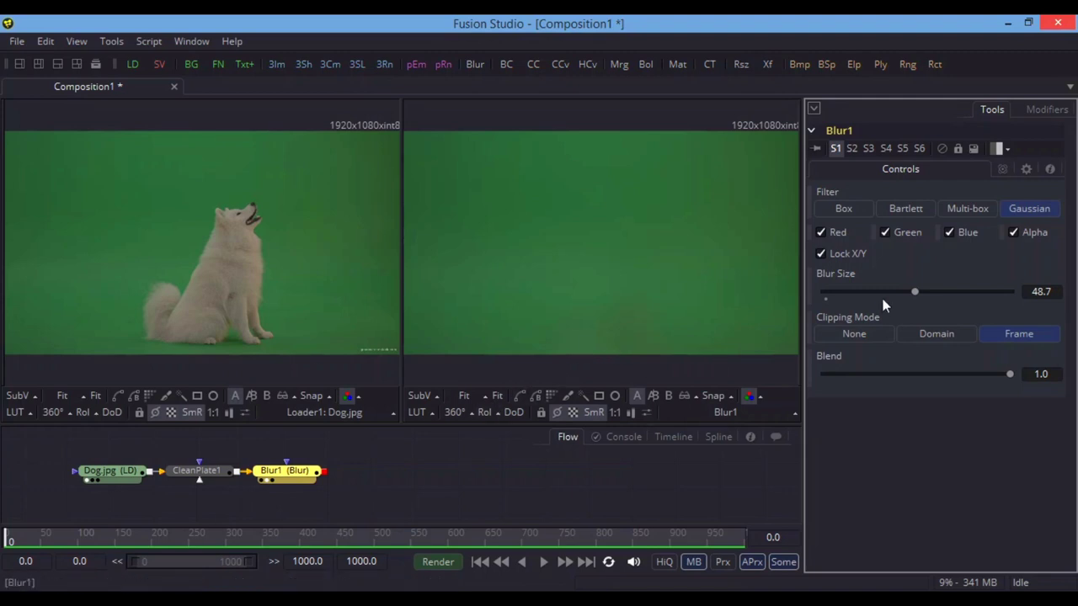
left_click_drag(920, 292, 948, 293)
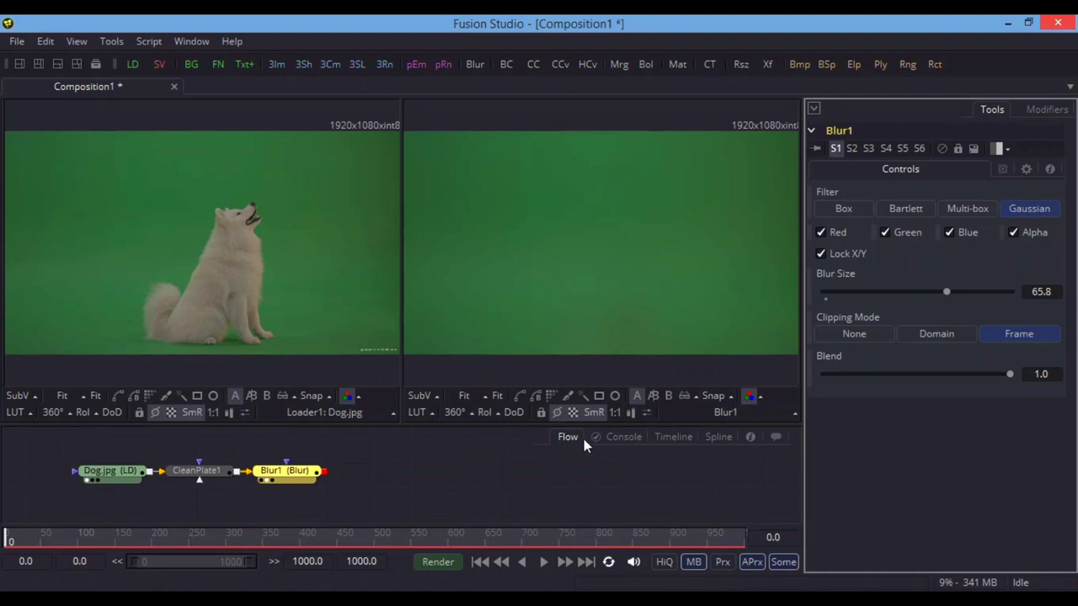
Step: Add a Delta Keyer node to the flow and disconnect its input from the Blur node
left_click_drag(474, 496, 471, 484)
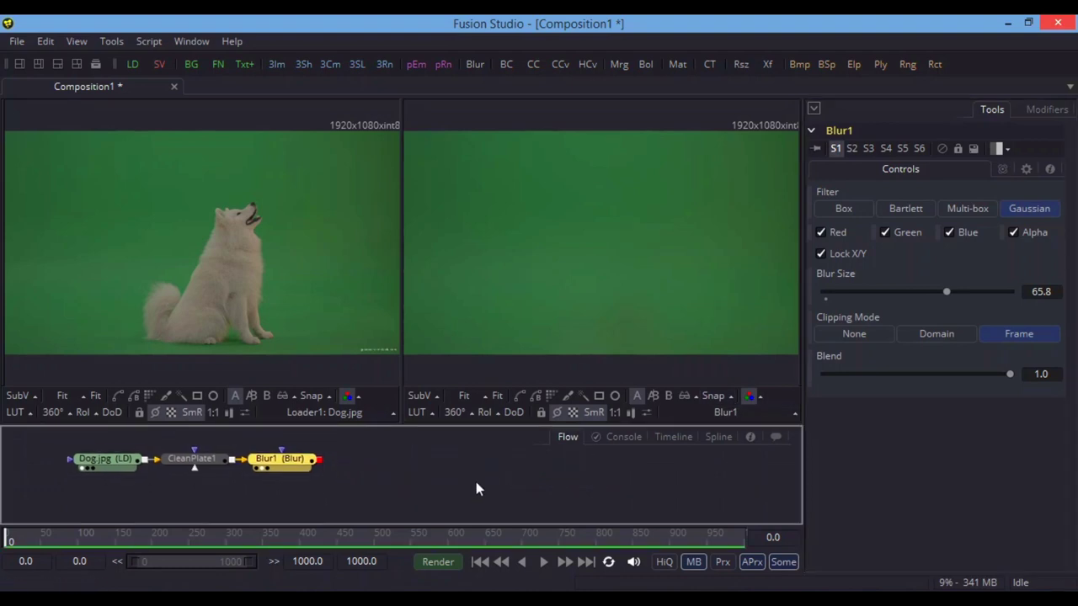
key("shift+space")
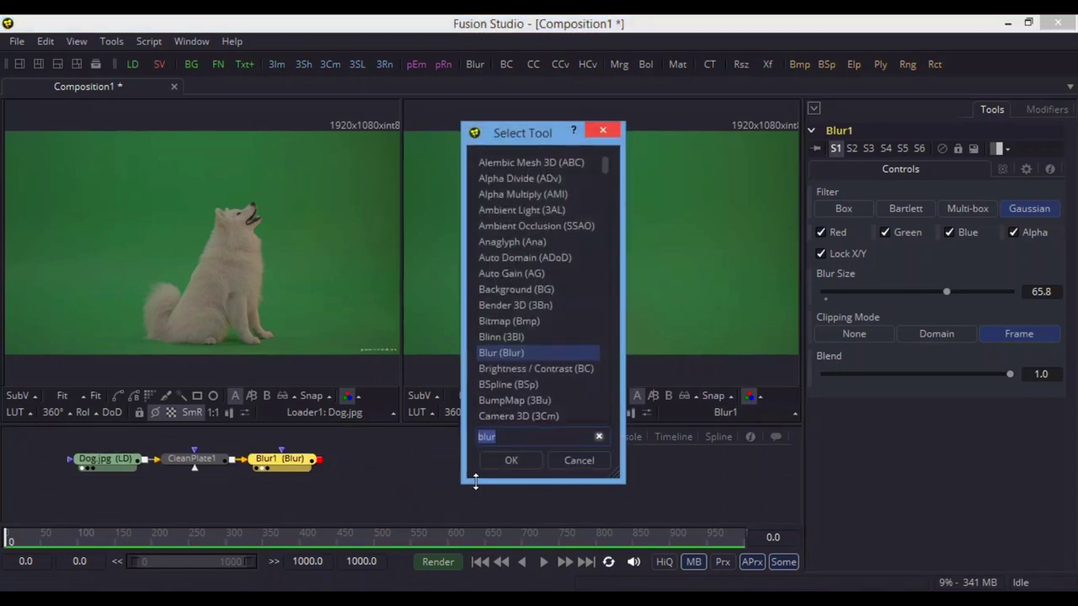
type("delt")
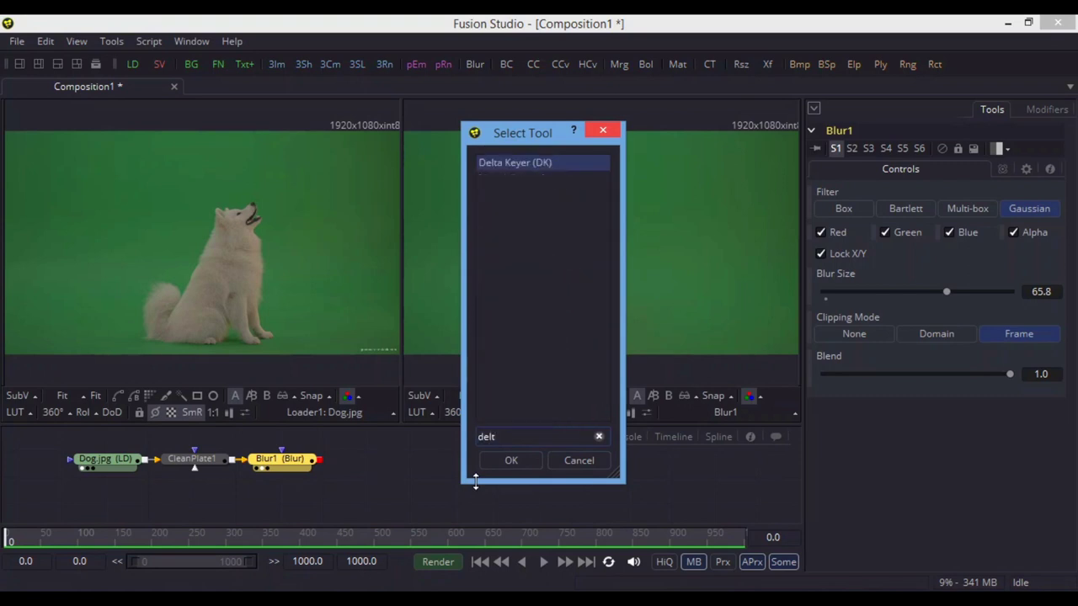
key("Return")
left_click_drag(341, 457, 396, 472)
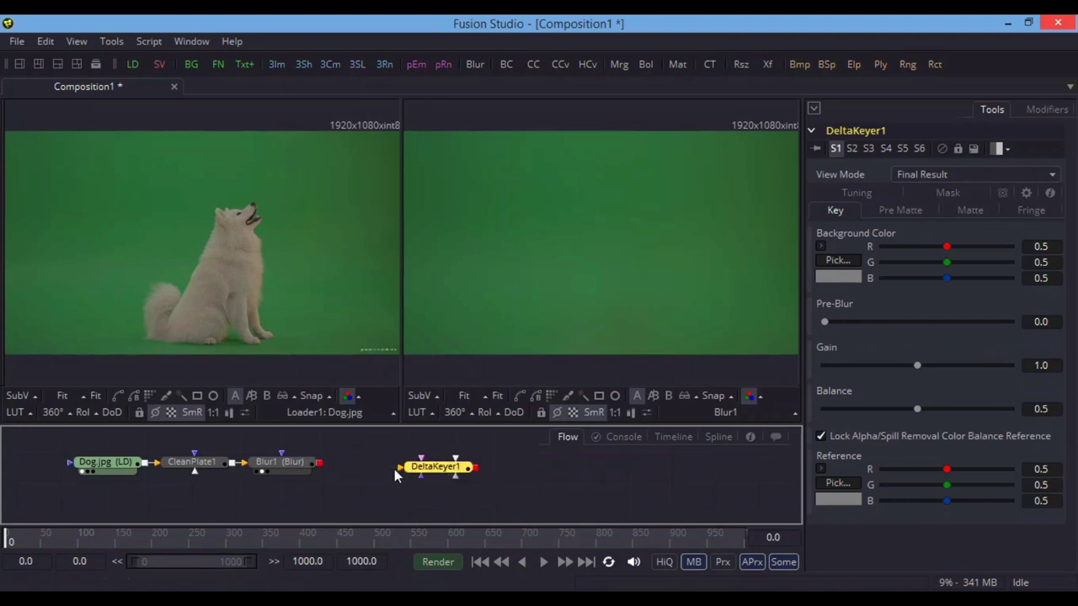
Step: Place the Delta Keyer node below the Blur node and connect the Blur output to its Clean Plate input
left_click_drag(549, 480, 553, 462)
left_click_drag(453, 459, 328, 503)
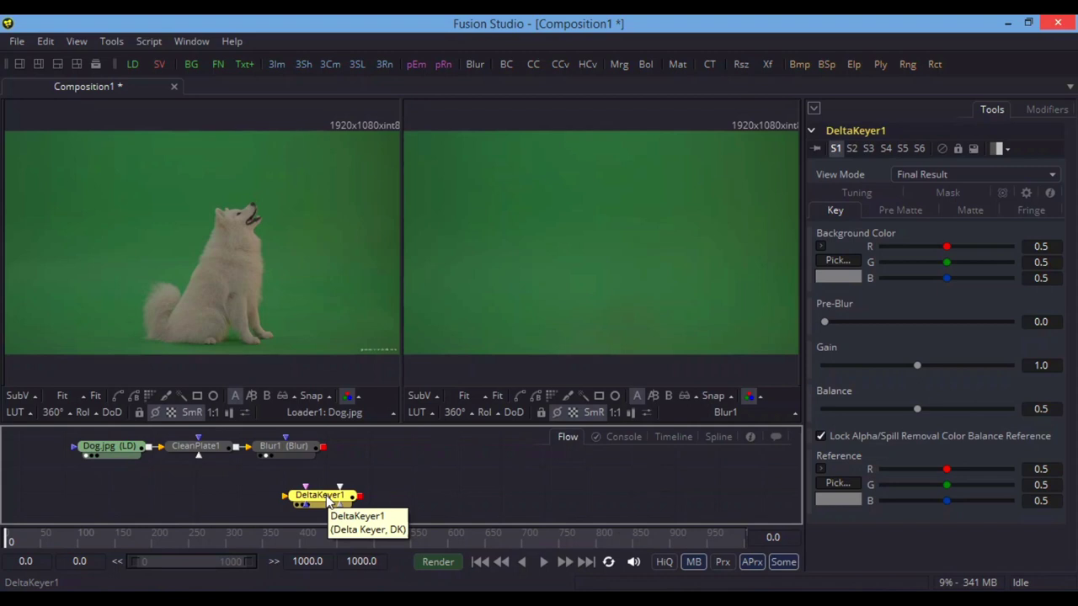
left_click_drag(330, 503, 305, 502)
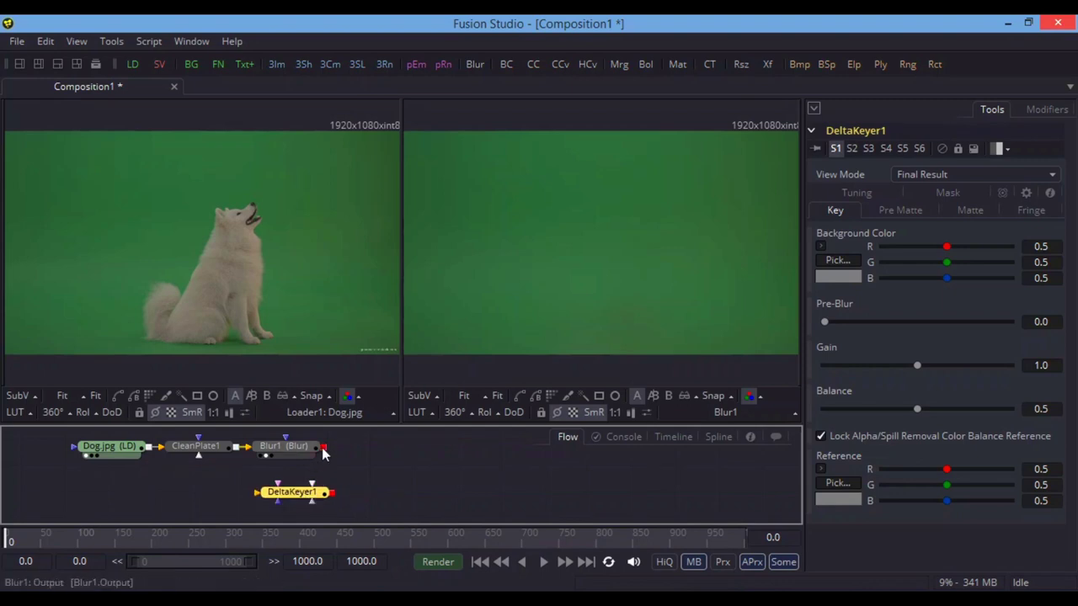
left_click_drag(325, 453, 303, 502)
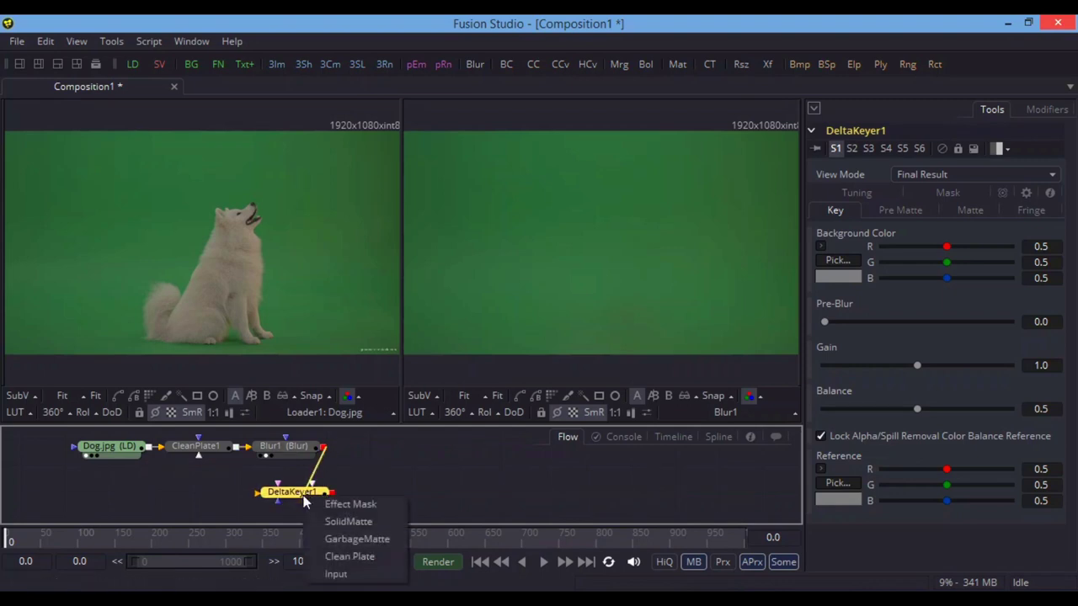
left_click(337, 553)
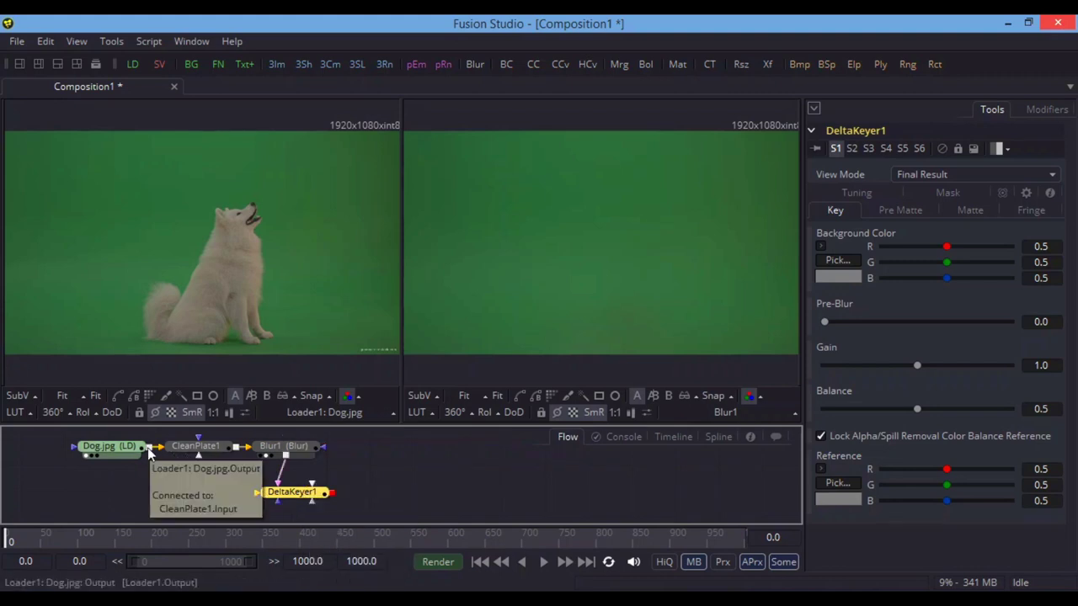
Step: Connect the Dog.jpg loader's output to the Delta Keyer's Input and show the Delta Keyer in the second viewer
mouse_move(114, 450)
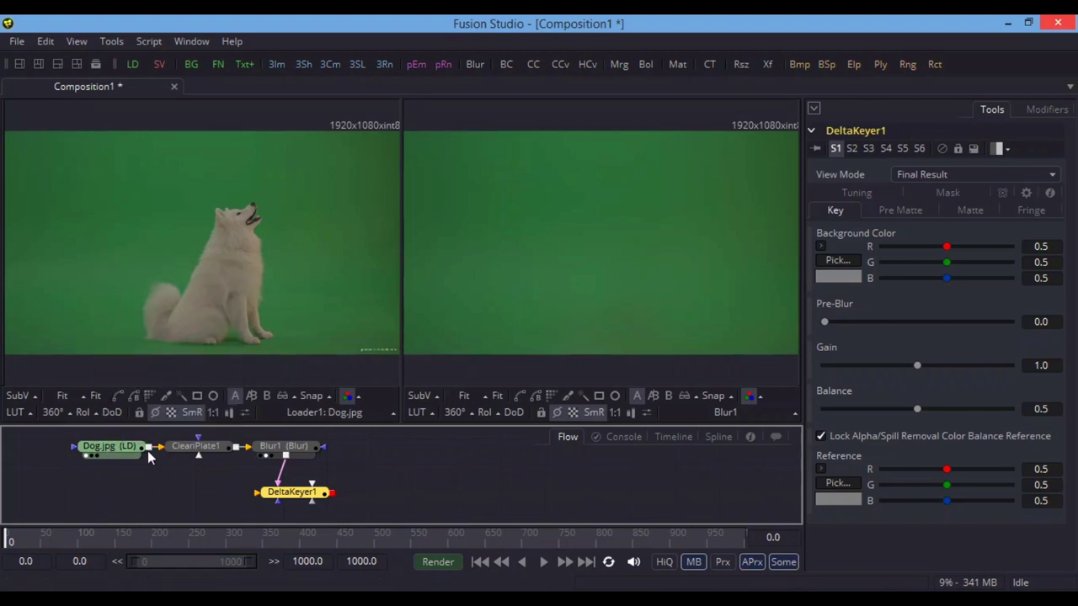
left_click_drag(149, 449, 394, 481)
left_click(326, 573)
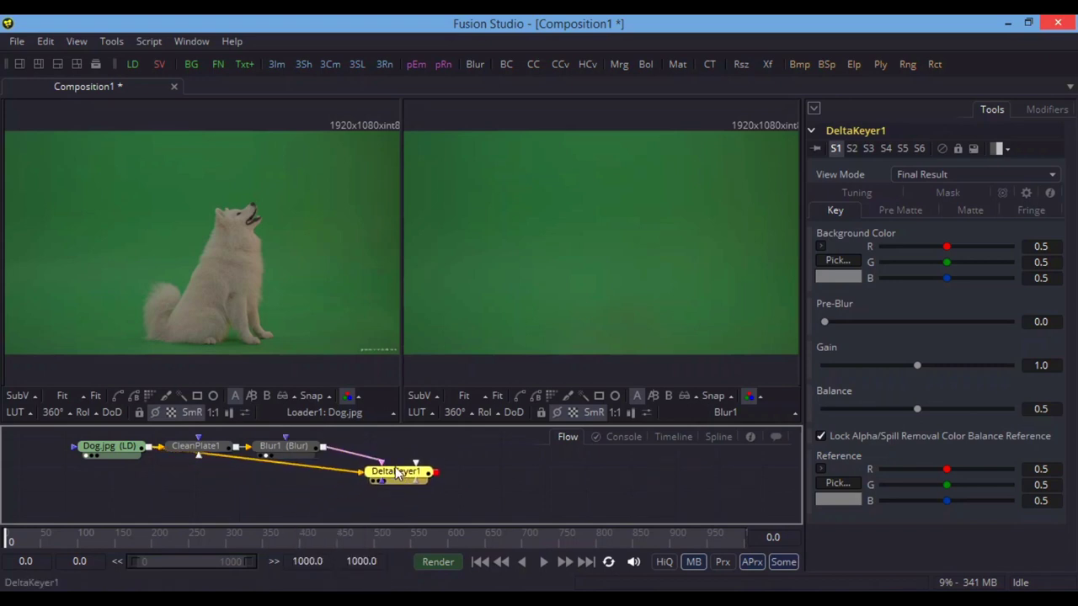
key("2")
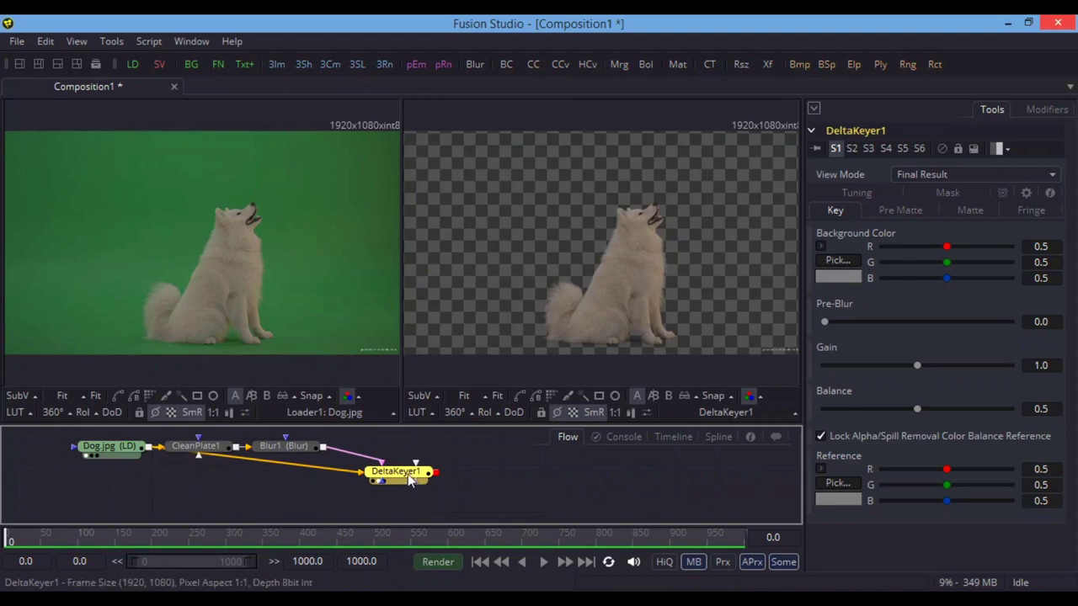
Step: Switch to a single-viewer layout, load the Delta Keyer into it, and inspect the key at 100% before fitting the view
left_click(19, 64)
left_click_drag(396, 473, 428, 318)
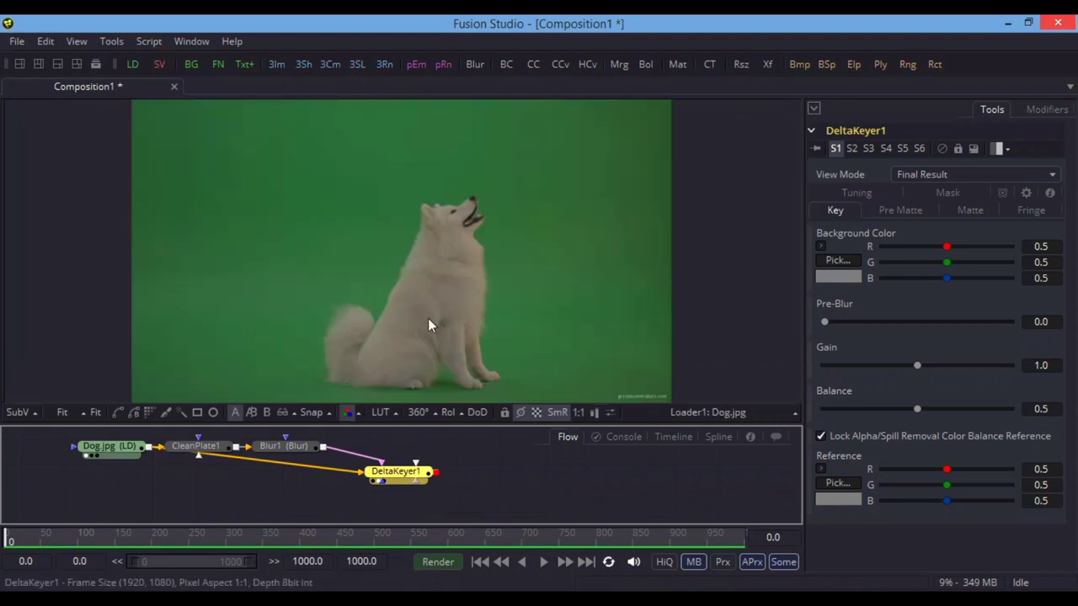
left_click(65, 413)
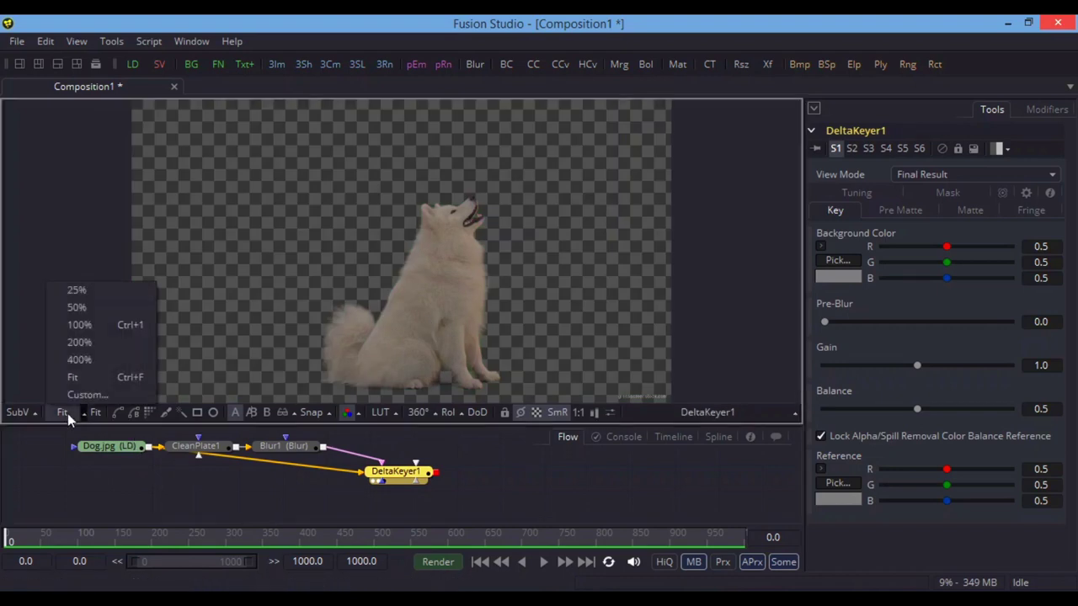
left_click(89, 328)
left_click_drag(494, 309, 467, 241)
left_click(95, 411)
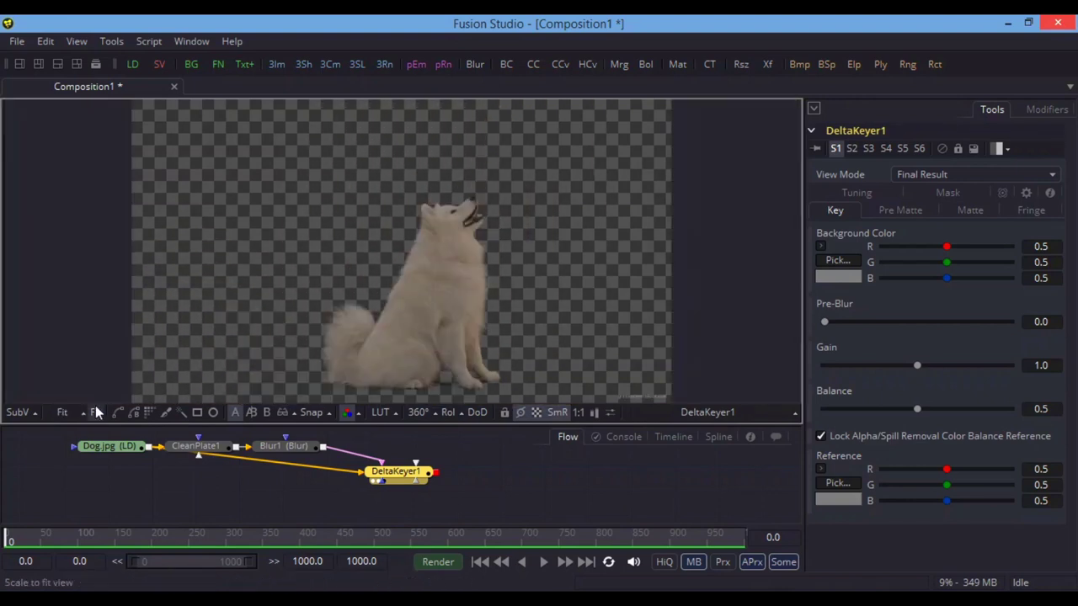
Step: Set the Delta Keyer's View Mode to Status and its matte Threshold to Low 0.124 and High 0.814
left_click(402, 480)
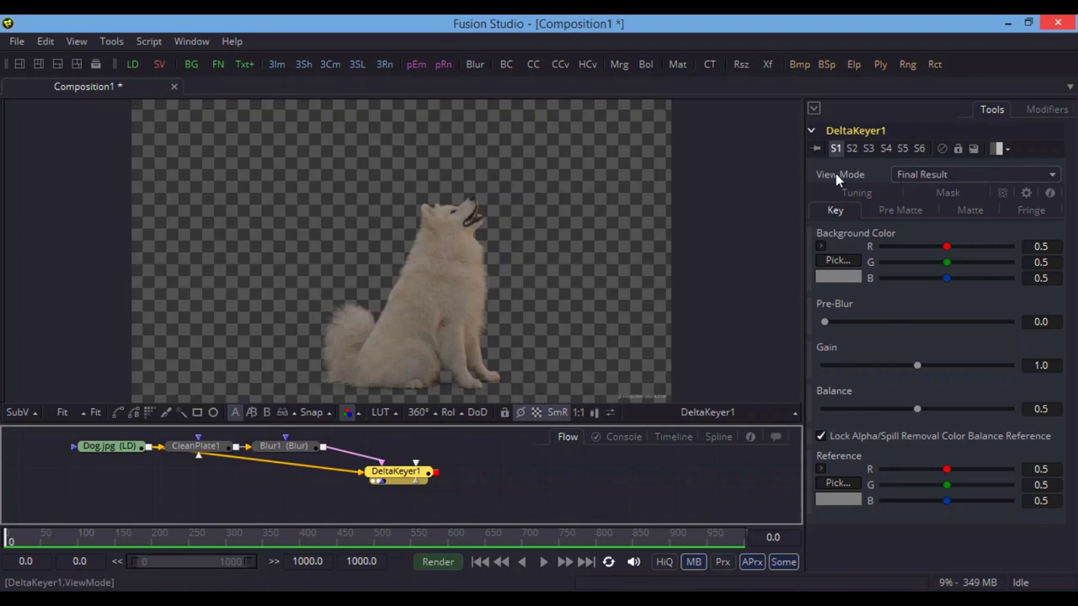
left_click(945, 176)
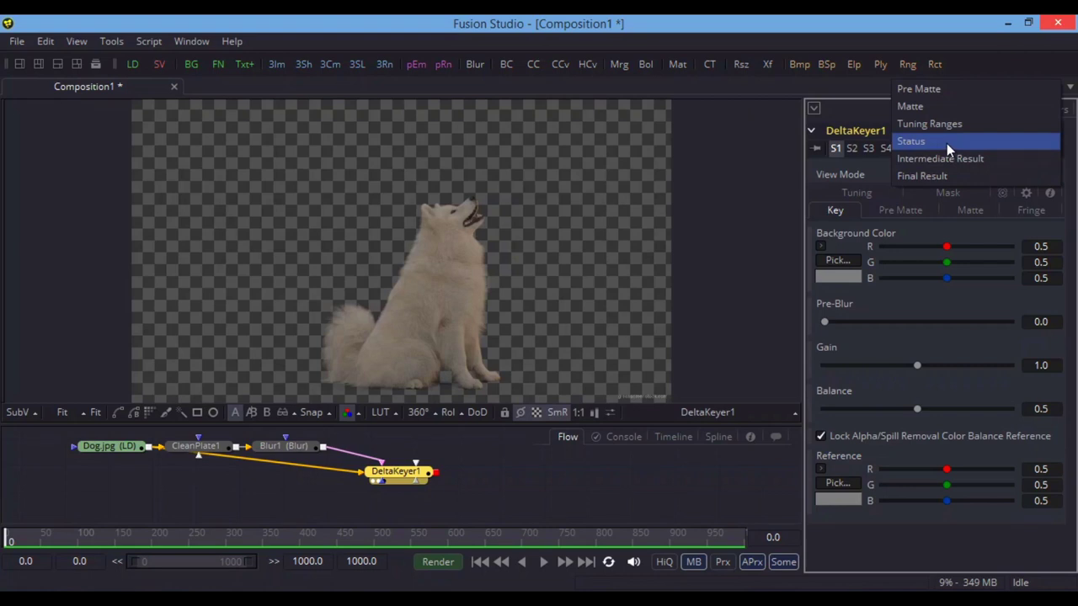
left_click(947, 143)
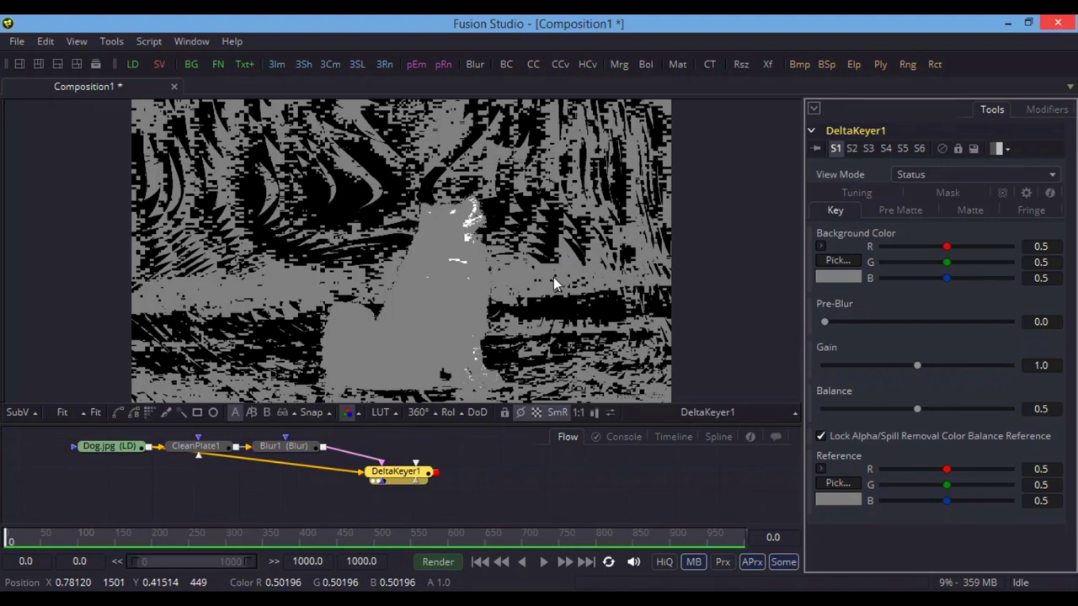
left_click(968, 211)
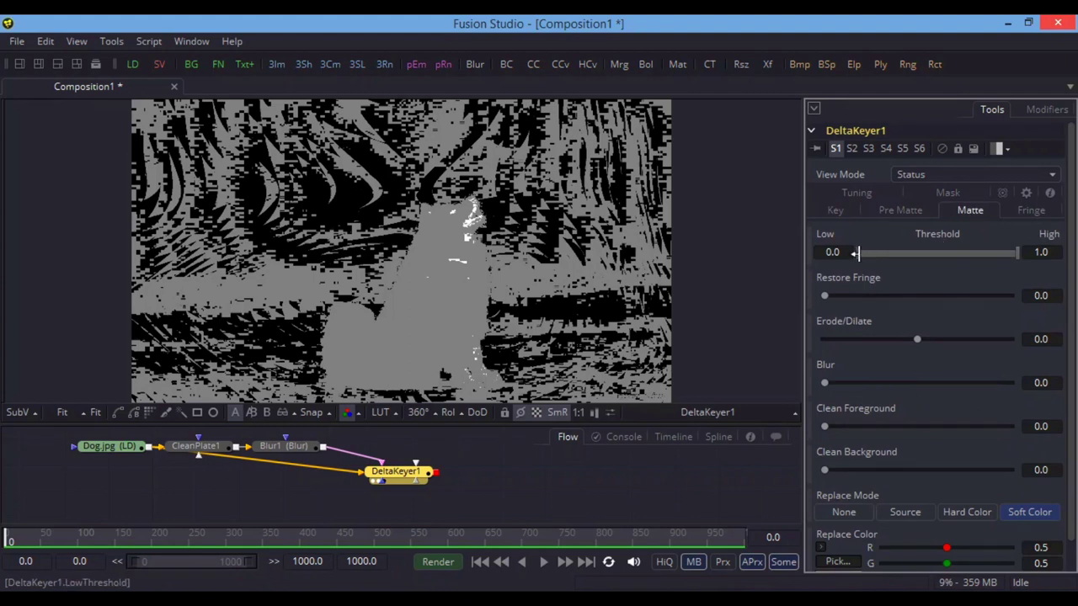
left_click_drag(855, 253, 874, 262)
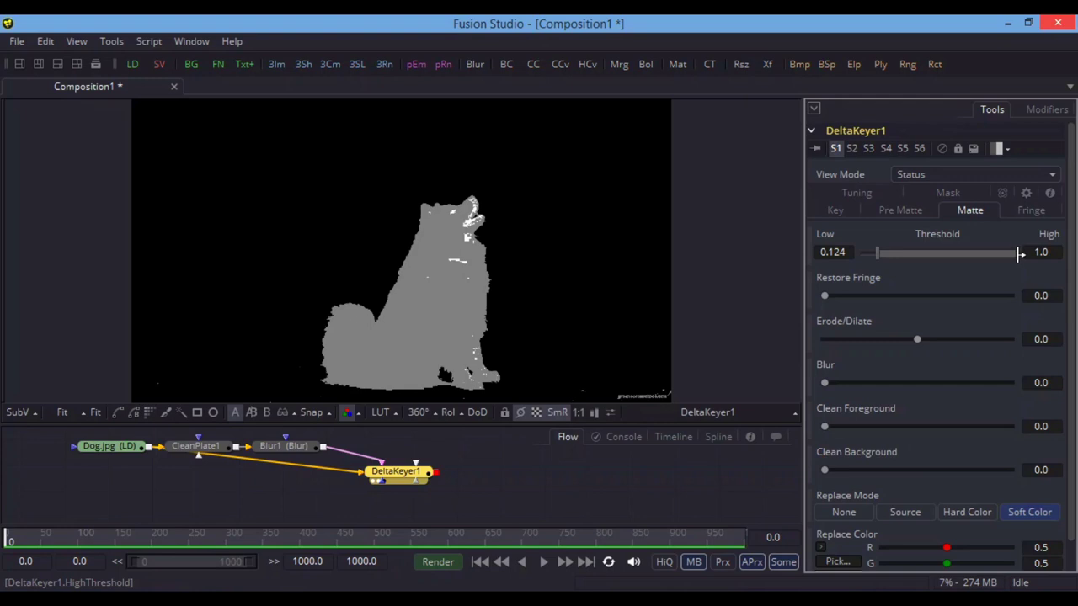
left_click_drag(1017, 255, 995, 257)
left_click_drag(991, 257, 989, 257)
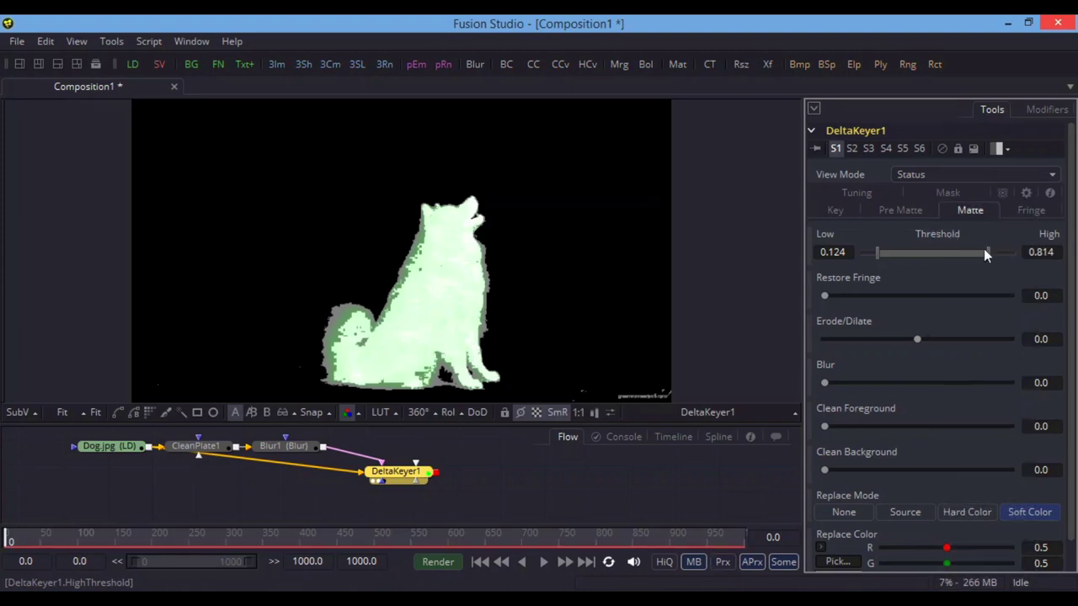
Step: Display the Delta Keyer's Matte, then set Restore Fringe to about 0.00051 and matte Blur to about 0.00043
left_click(940, 174)
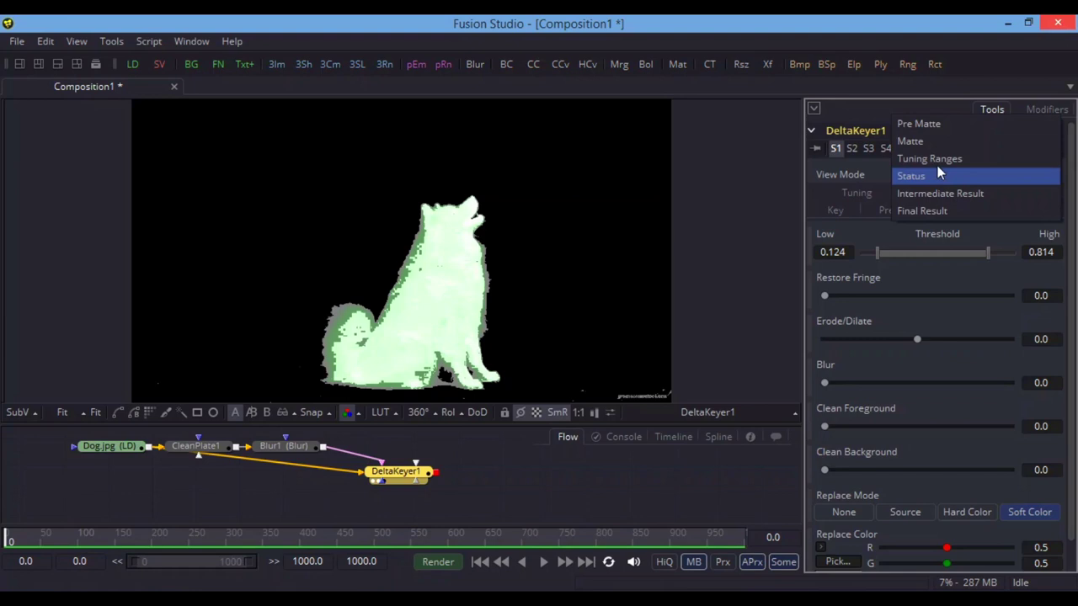
left_click(935, 141)
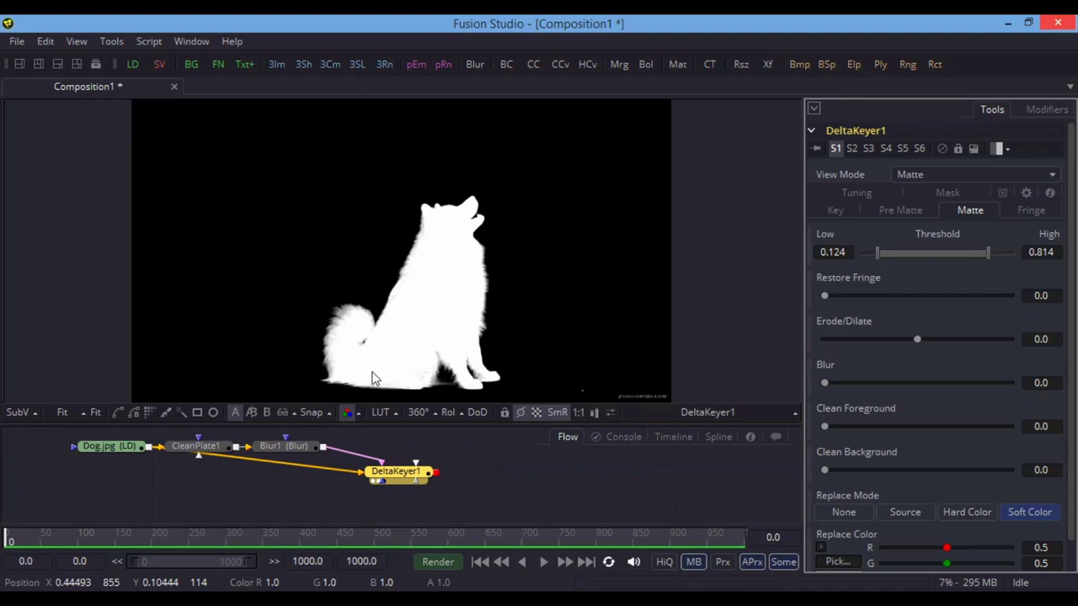
left_click_drag(827, 295, 828, 297)
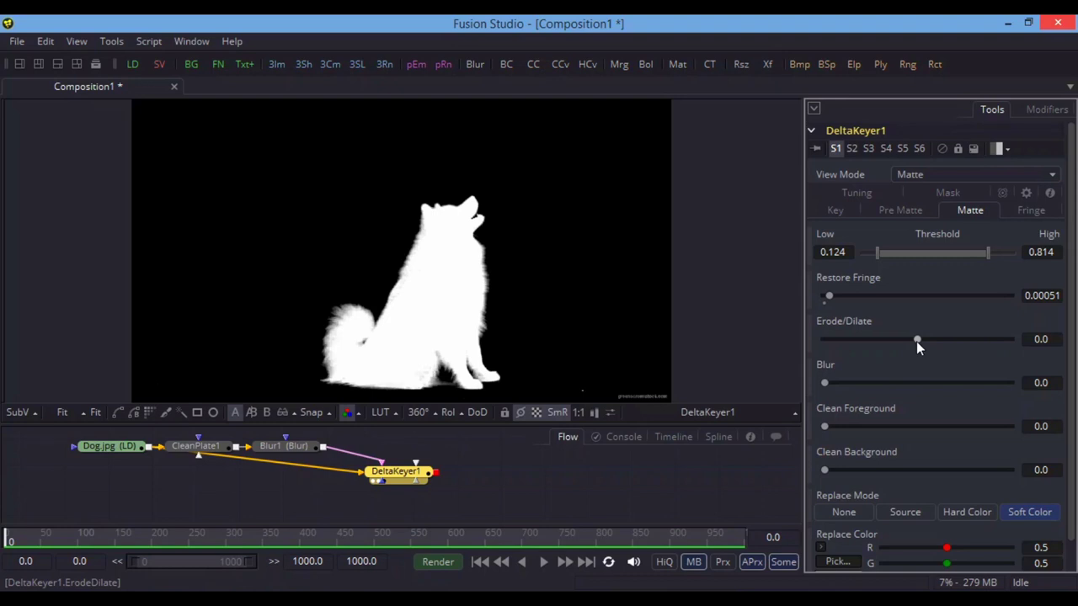
left_click_drag(826, 383, 829, 384)
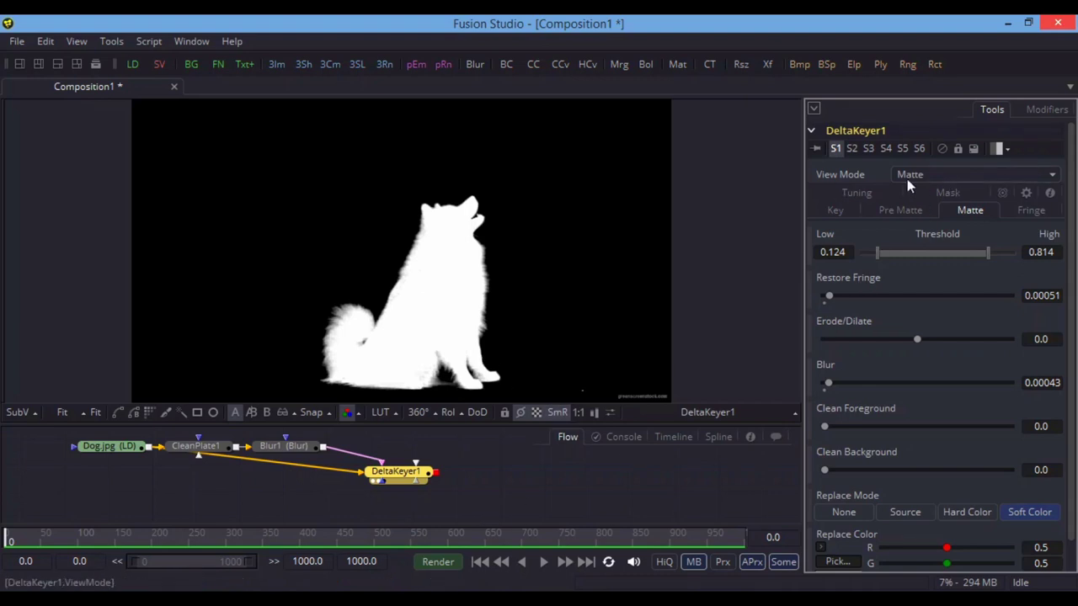
Step: Set the Delta Keyer's View Mode to Final Result and examine the dog's fur edges at 100%
left_click(935, 176)
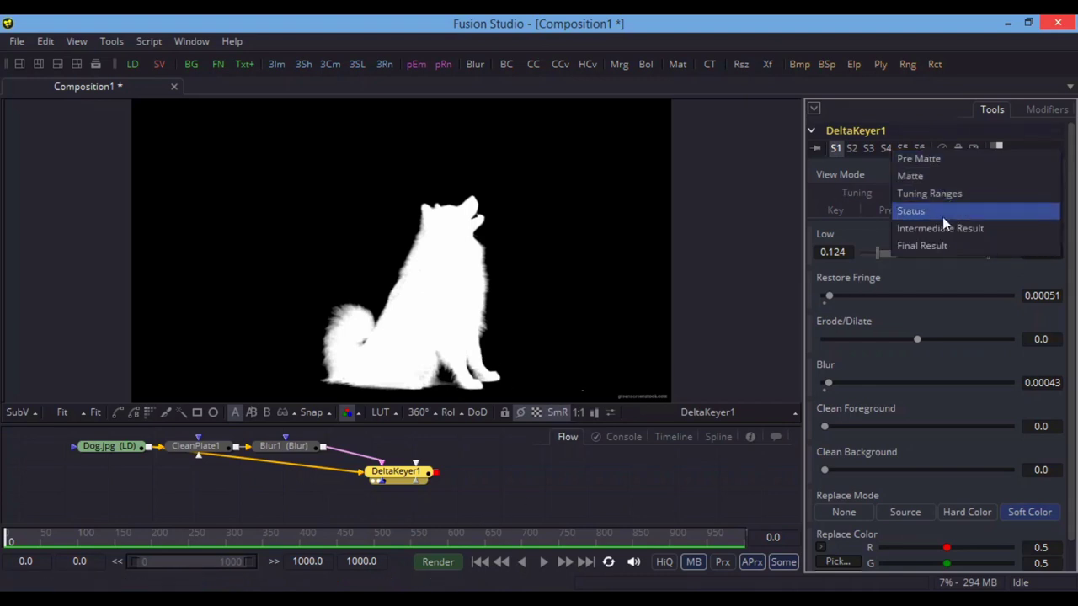
left_click(938, 245)
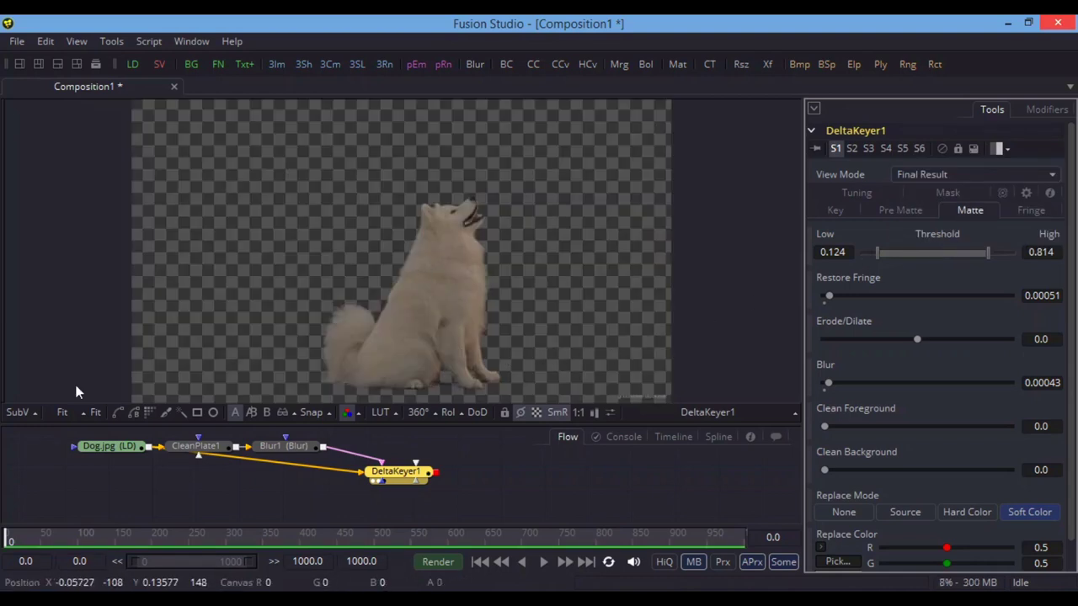
left_click(64, 412)
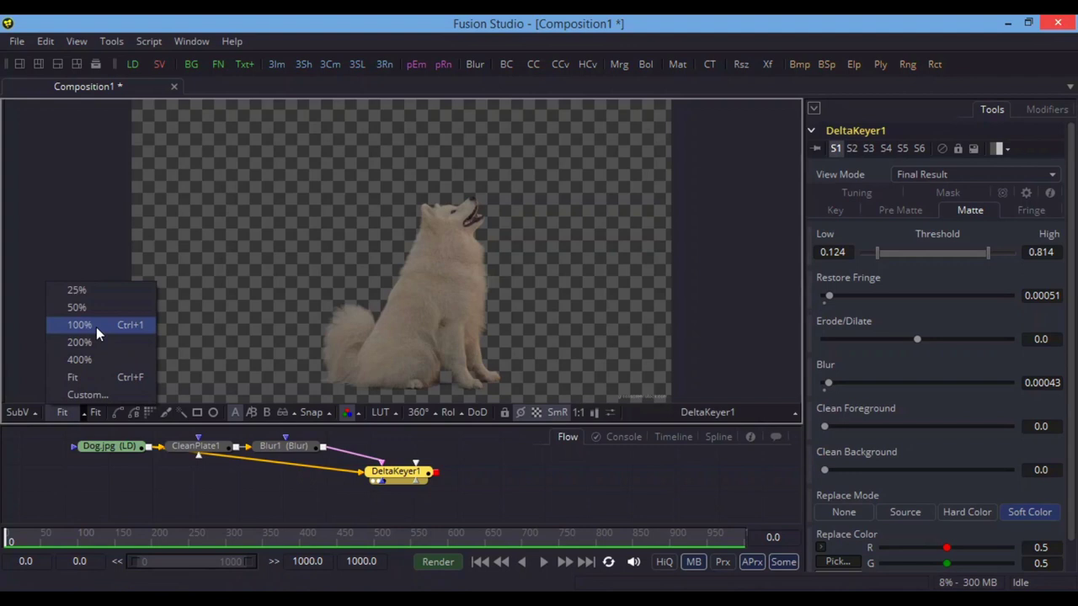
left_click(96, 326)
left_click_drag(498, 332, 403, 190)
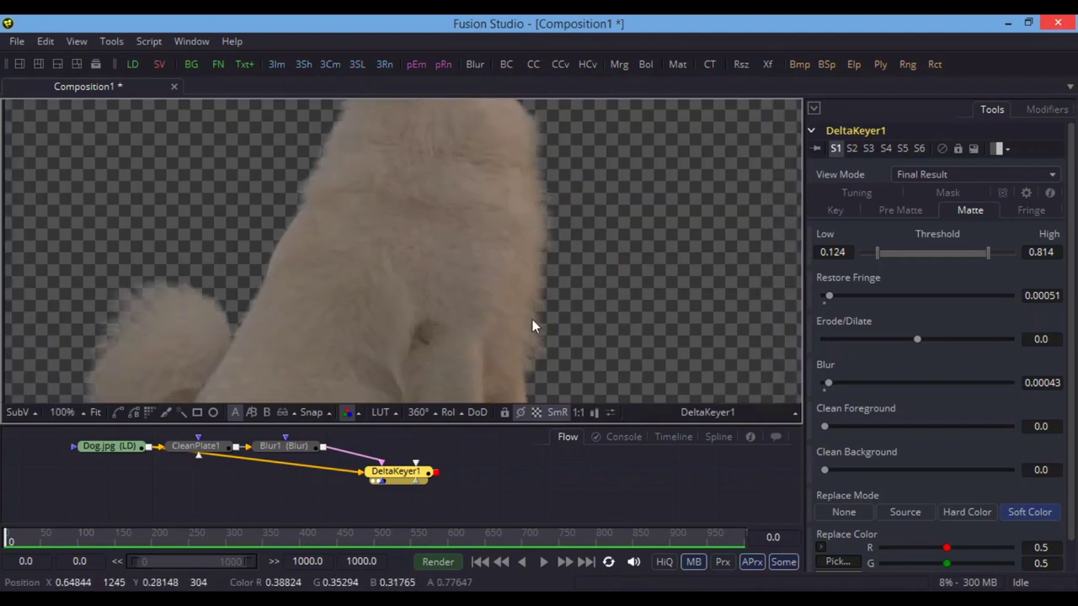
left_click_drag(514, 334, 631, 293)
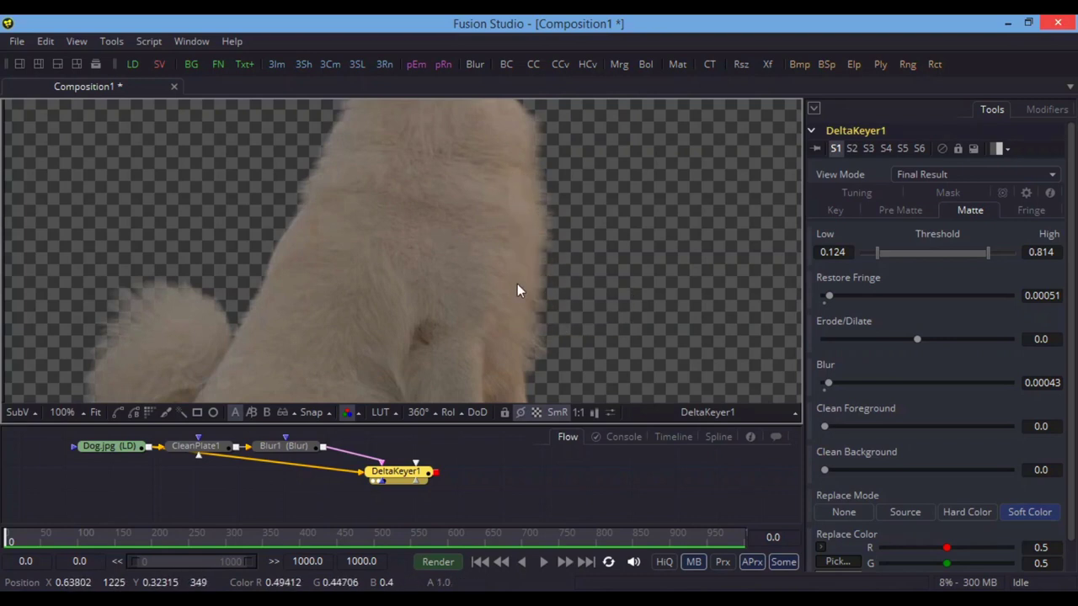
scroll(518, 283, "down", 5)
scroll(517, 283, "up", 3)
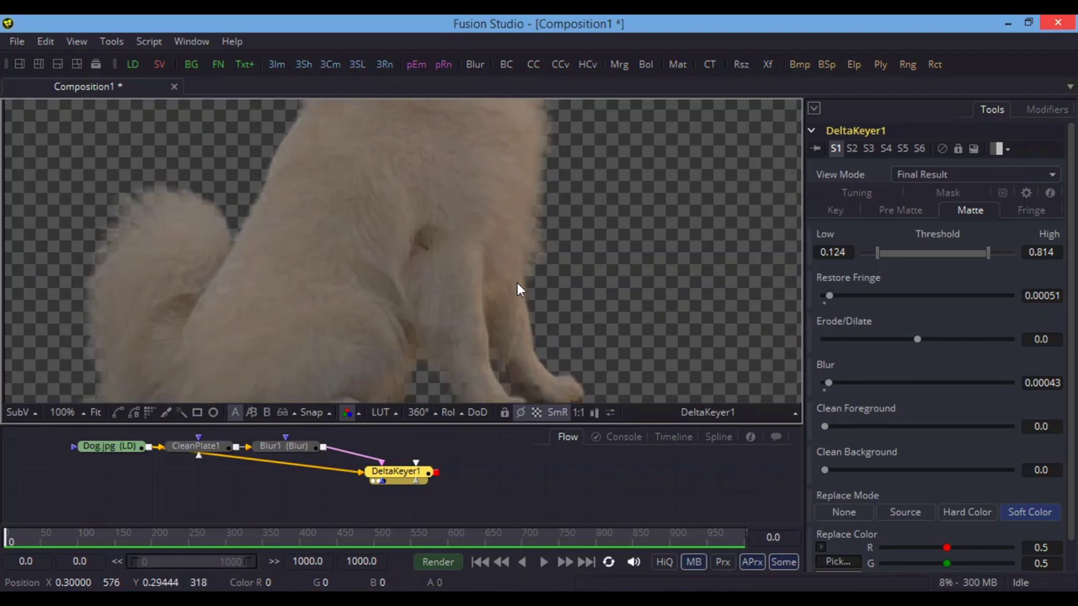
left_click(95, 412)
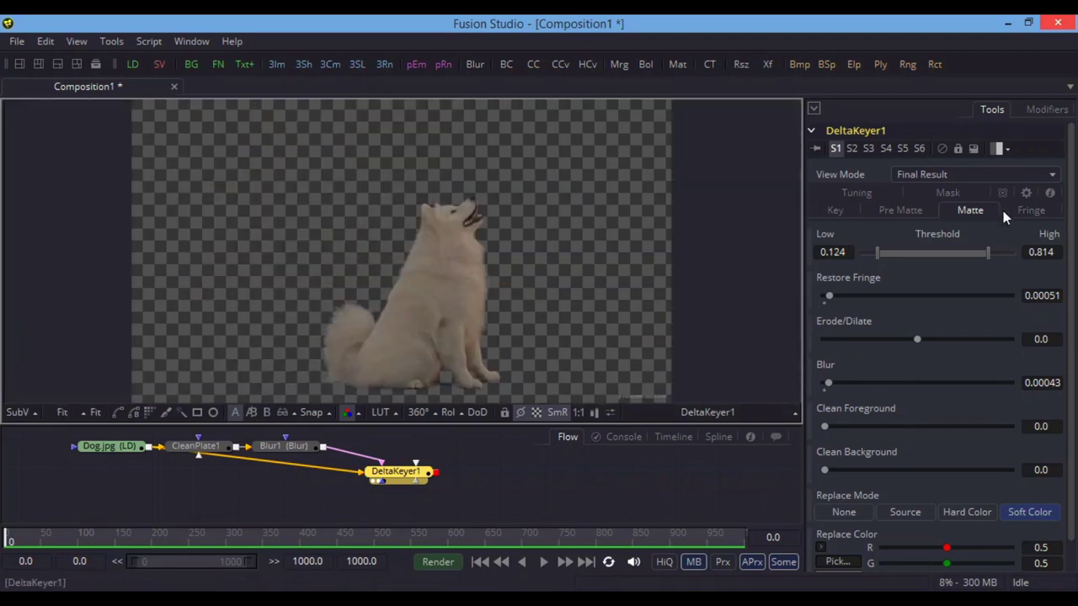
Step: Compare the Delta Keyer's Rare, Medium, Well Done and Burnt spill methods on the dog, and settle on Well Done
left_click(1031, 212)
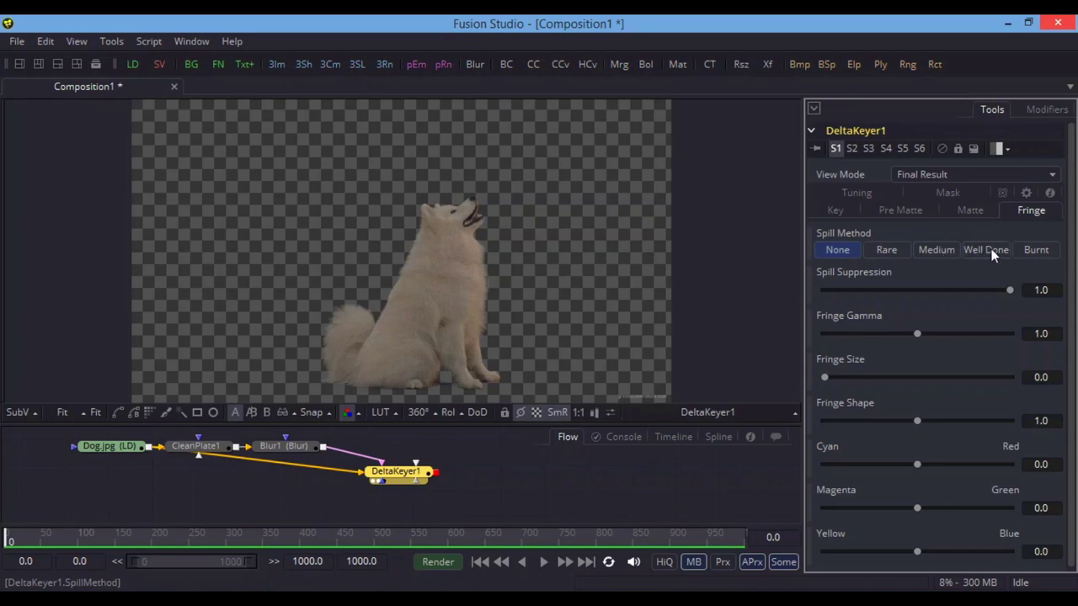
left_click(881, 253)
left_click(937, 252)
left_click(979, 253)
left_click(1028, 252)
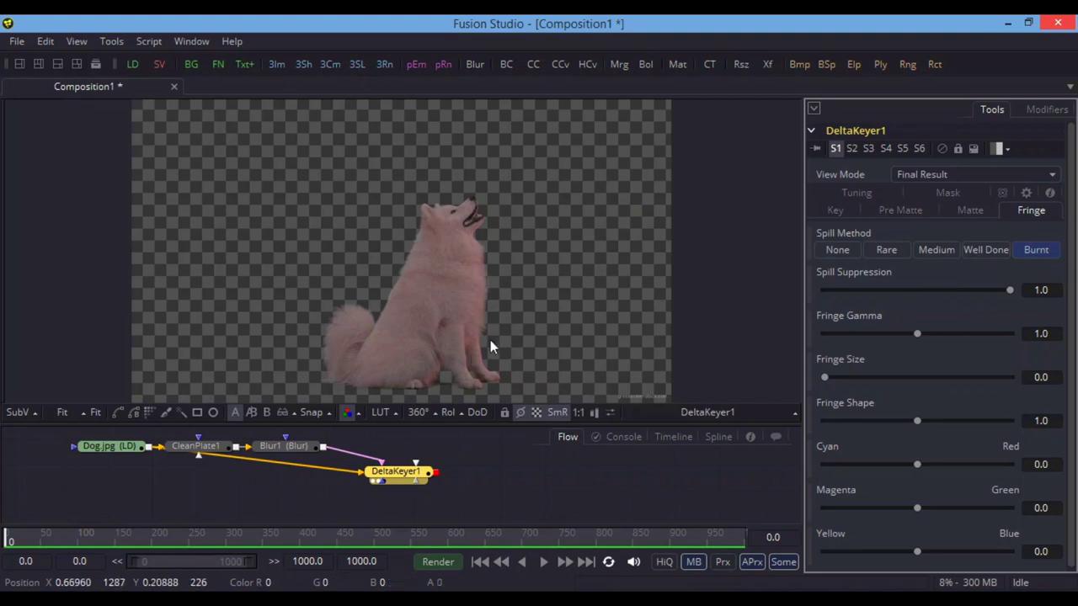
left_click(985, 250)
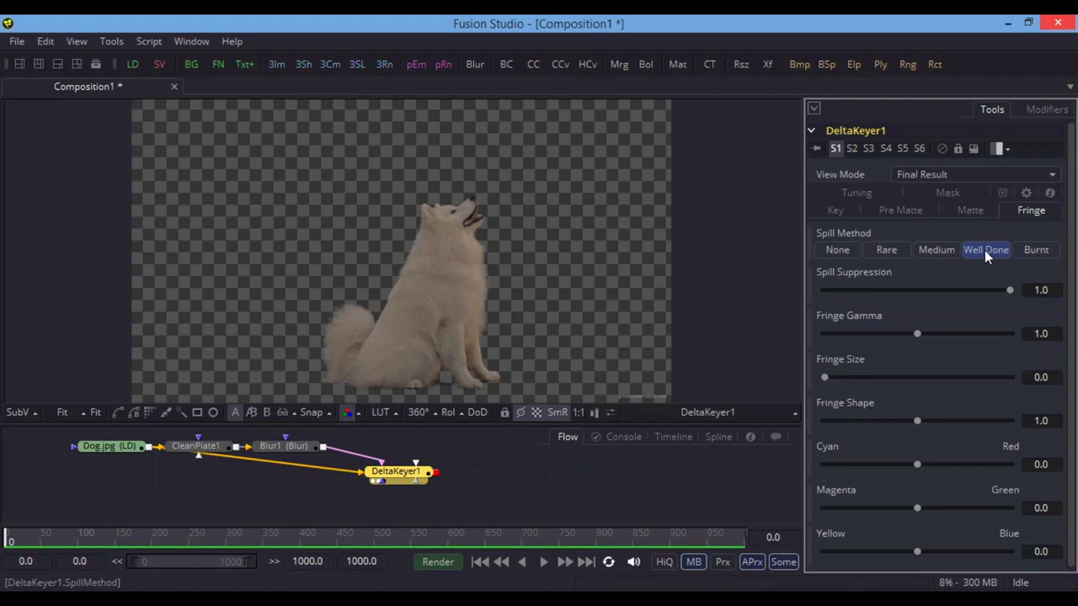
Step: Lower the Delta Keyer's Shadows tuning to about 0.949
left_click(867, 189)
scroll(941, 462, "down", 2)
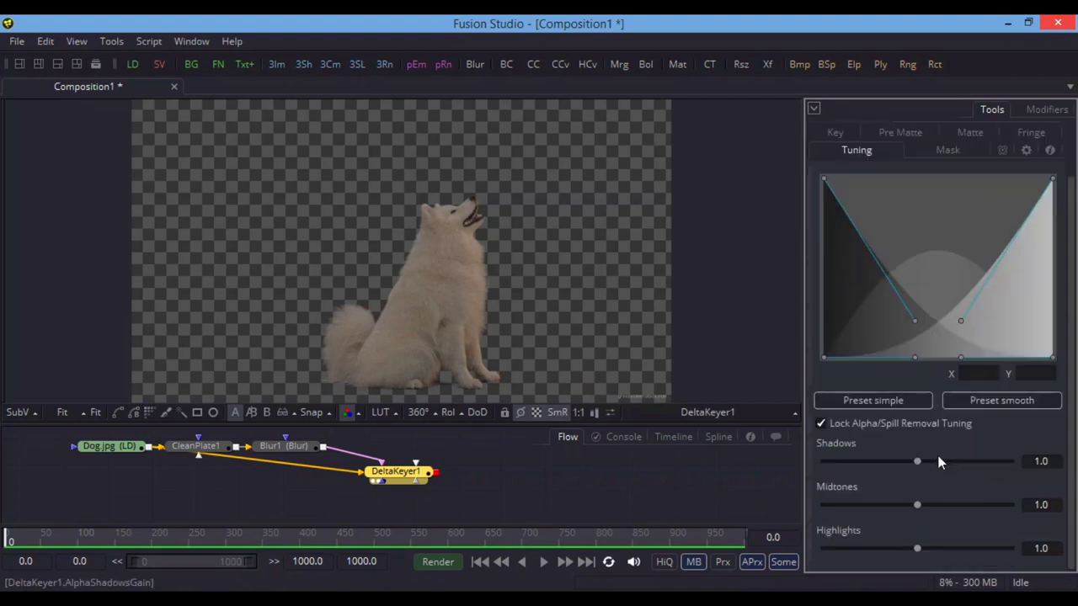
left_click_drag(921, 462, 915, 462)
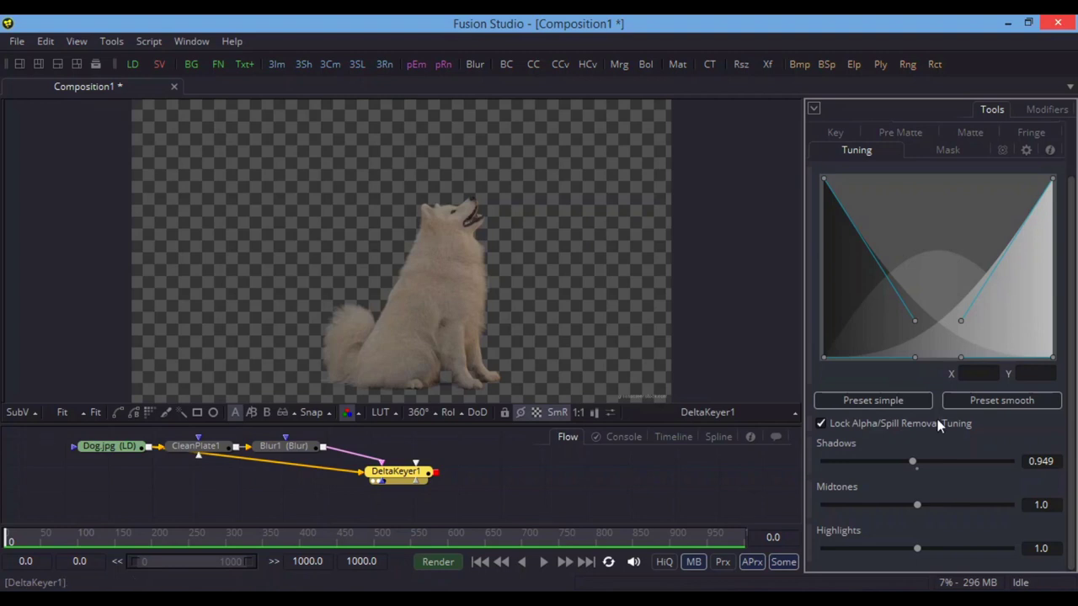
Step: Enlarge the flow area, add a Color Corrector after the Delta Keyer, and show its output in the viewer
left_click_drag(439, 425, 441, 390)
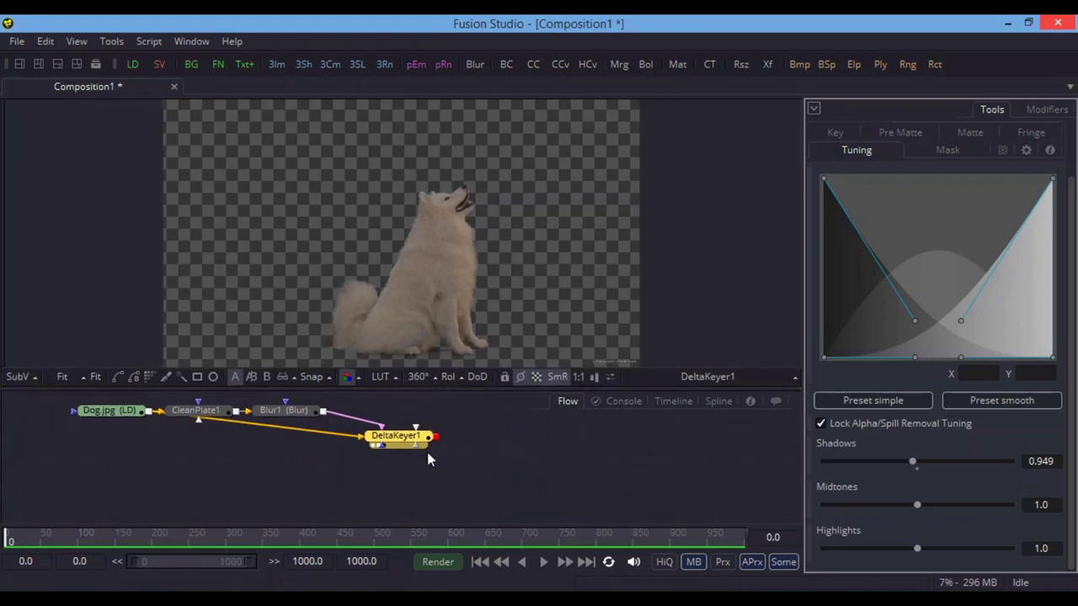
left_click_drag(408, 439, 413, 442)
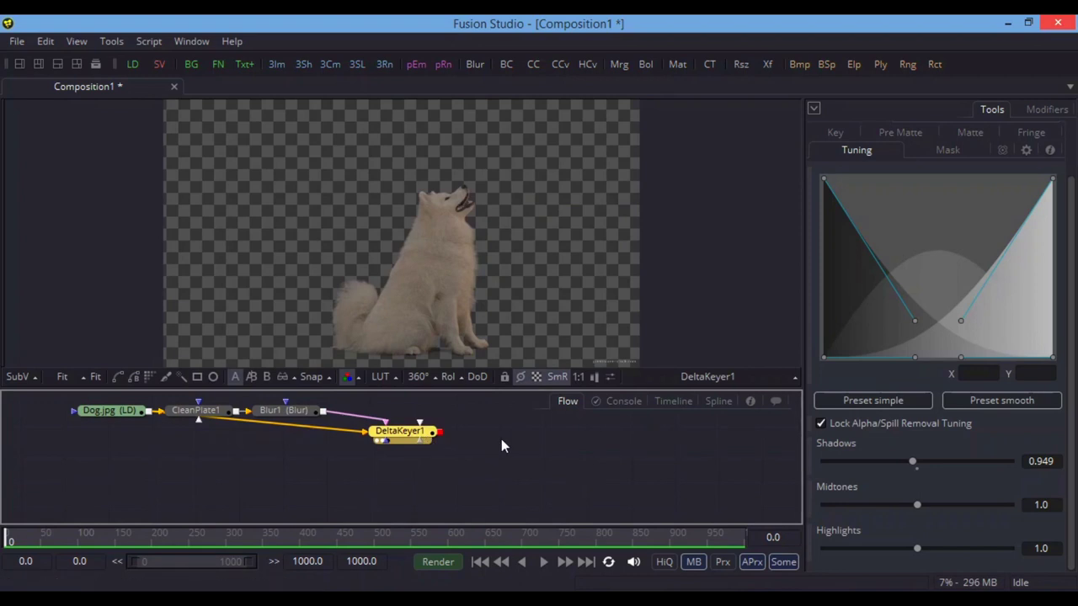
key("shift+space")
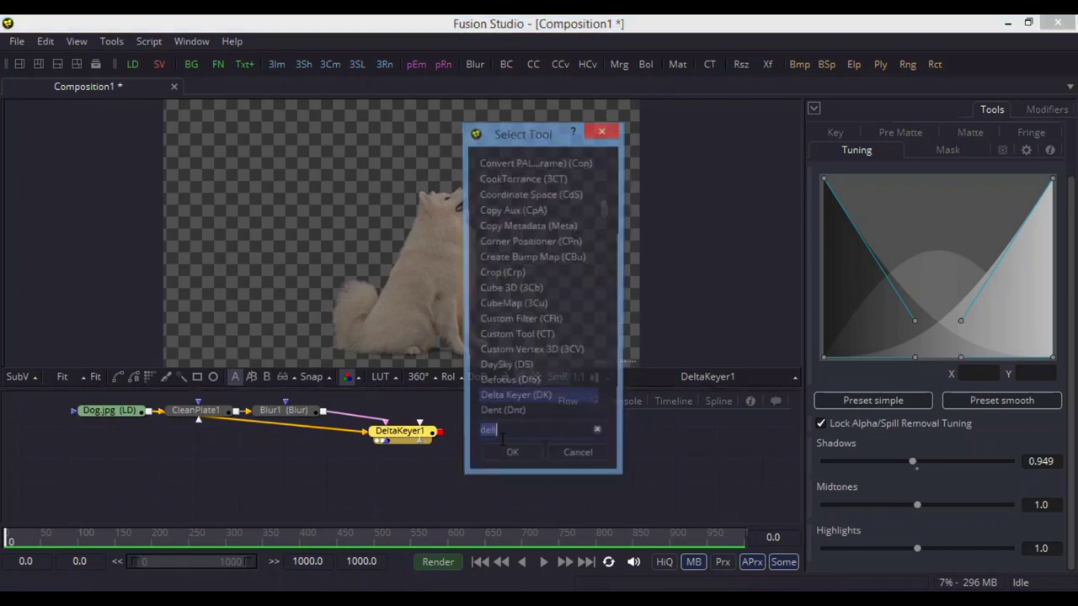
type("cc")
key("Return")
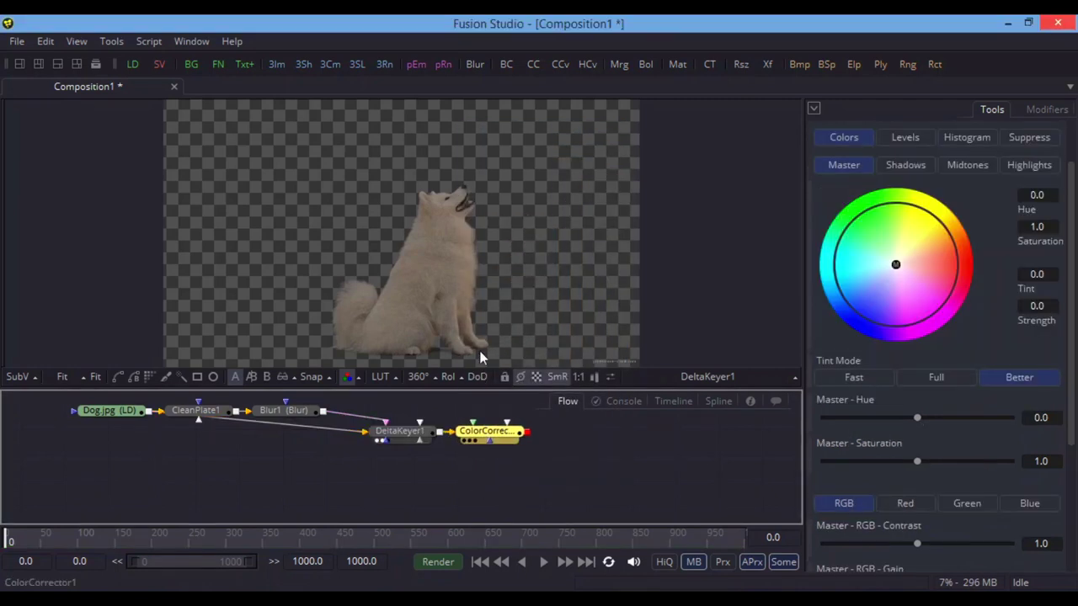
key("1")
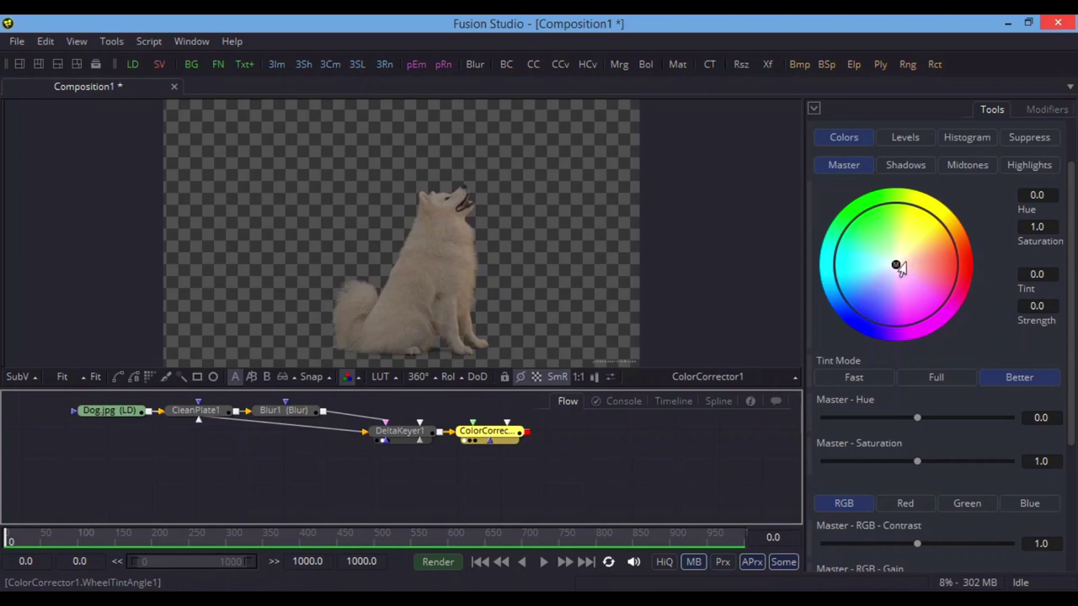
Step: Tint the Color Corrector's shadows blue, midtones magenta and highlights yellow, with a highlights strength of about 0.65
mouse_move(895, 268)
left_mouse_down()
mouse_move(884, 273)
mouse_move(894, 268)
left_mouse_up()
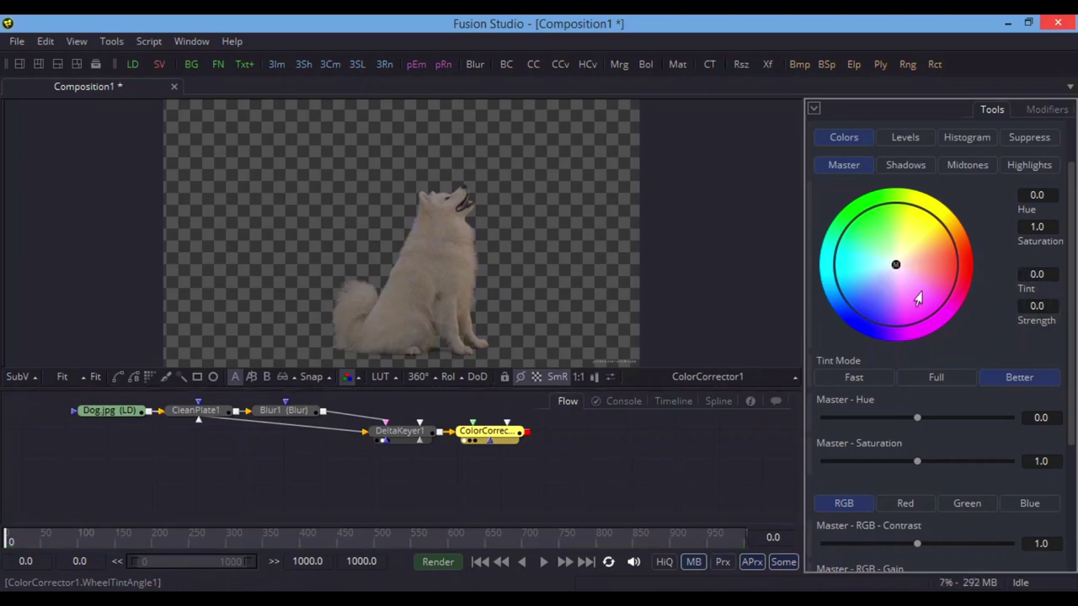
left_click(905, 165)
left_click_drag(897, 267, 918, 223)
left_click(964, 167)
left_click(1029, 165)
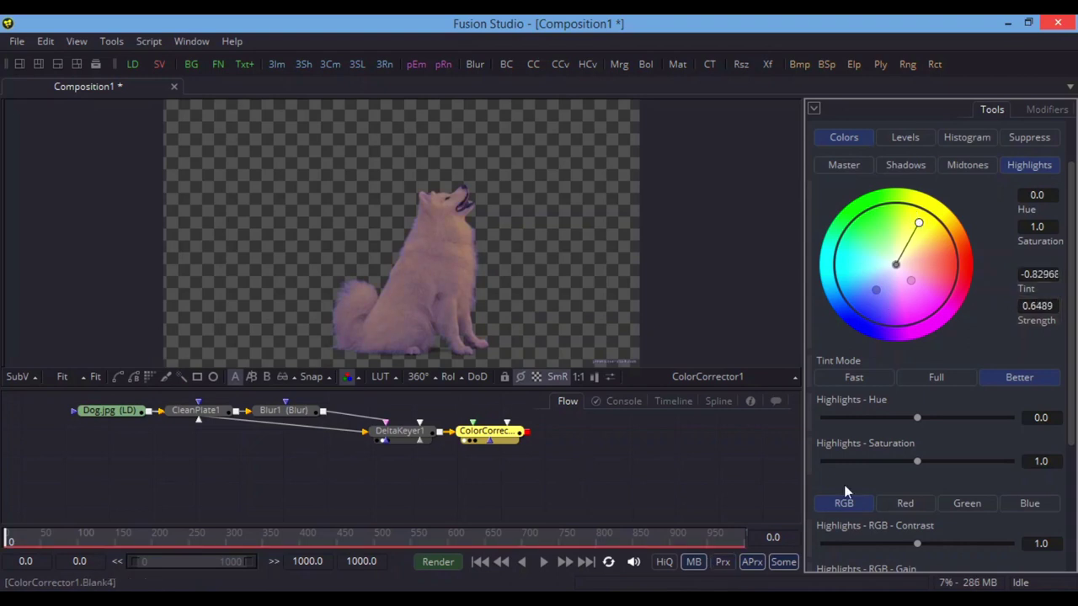
Step: Set the Color Corrector's Master Saturation to about 1.385 and slightly raise the Master RGB Contrast and Gain
left_click(841, 165)
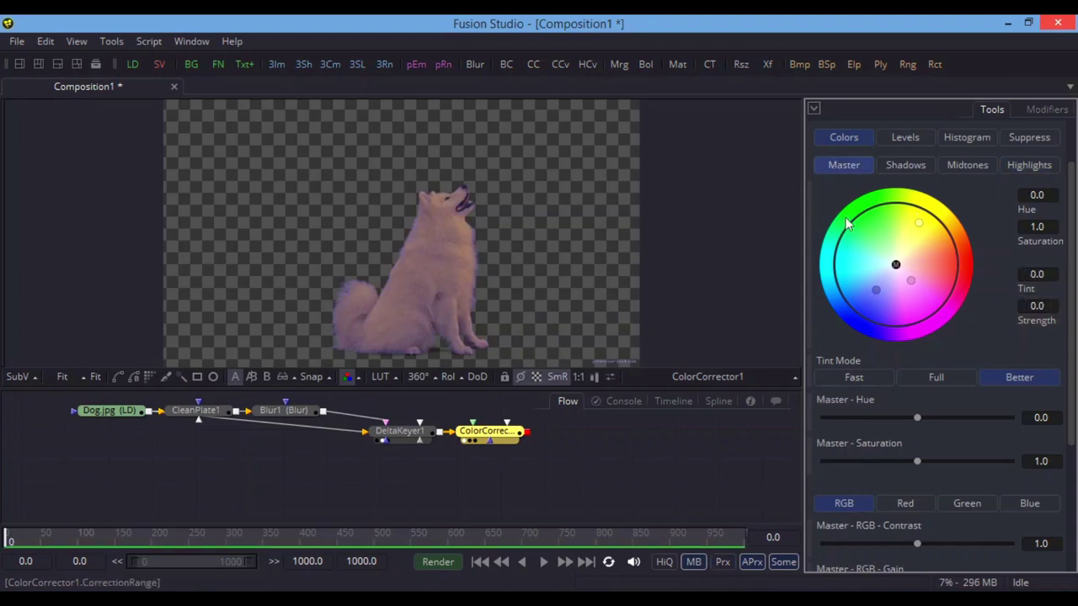
left_click_drag(917, 462, 953, 461)
scroll(935, 486, "down", 4)
mouse_move(917, 349)
left_mouse_down()
mouse_move(932, 349)
mouse_move(923, 348)
left_mouse_up()
left_click_drag(916, 393, 919, 394)
scroll(943, 388, "up", 5)
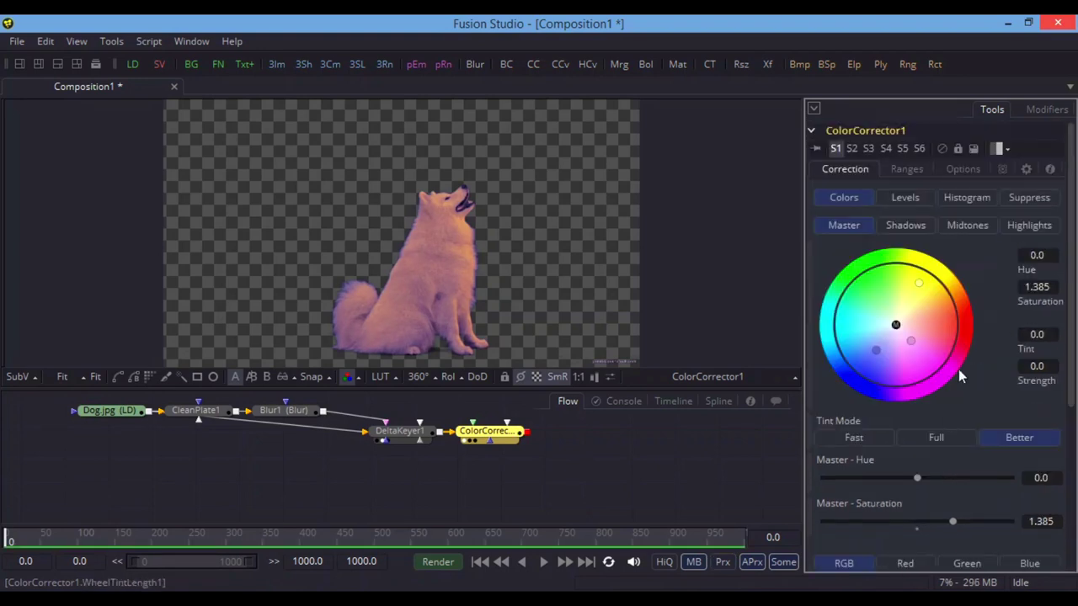
Step: Reduce the midtones tint strength to about 0.046 and set the midtones RGB Gain to about 1.308
left_click(957, 229)
left_click(913, 343)
mouse_move(911, 347)
left_mouse_down()
mouse_move(903, 334)
mouse_move(899, 359)
left_mouse_up()
scroll(933, 422, "down", 5)
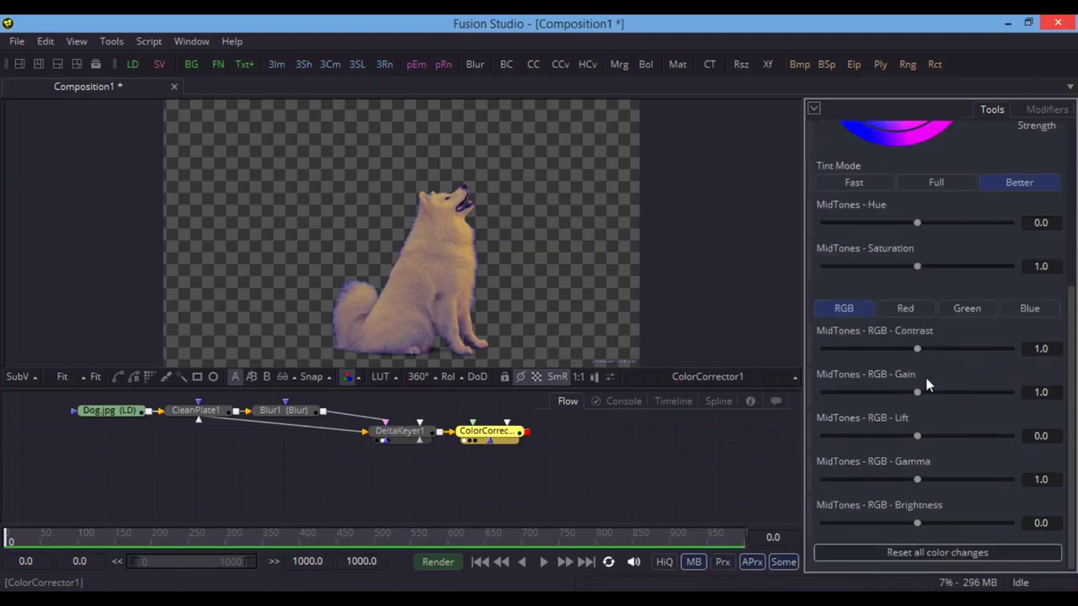
left_click_drag(918, 396, 924, 394)
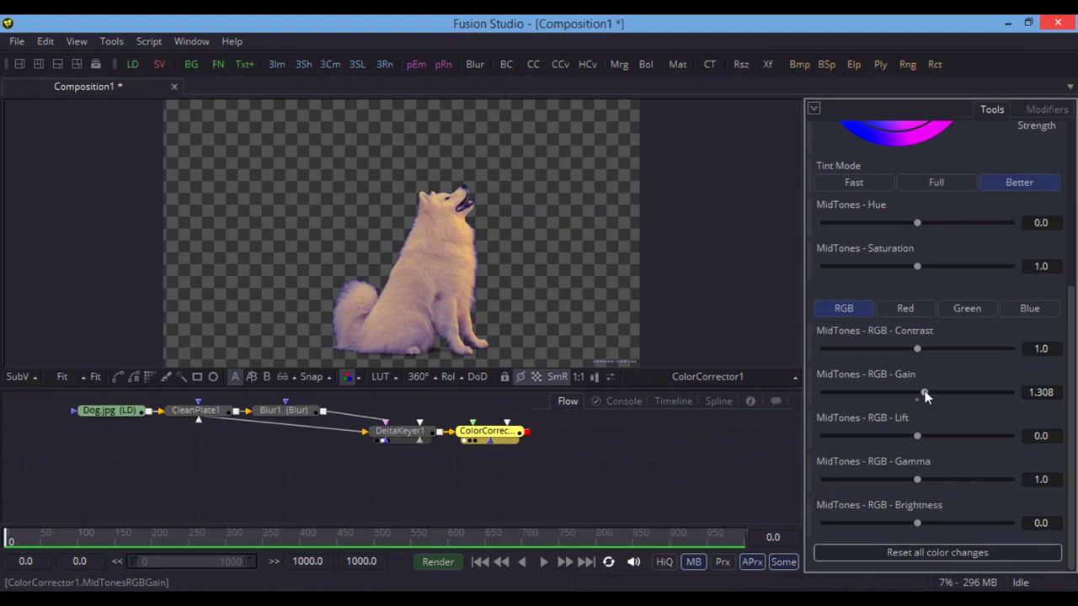
scroll(921, 392, "up", 3)
Step: Add a Soft Glow node after the Color Corrector and show its output in the viewer
left_click_drag(595, 486, 562, 482)
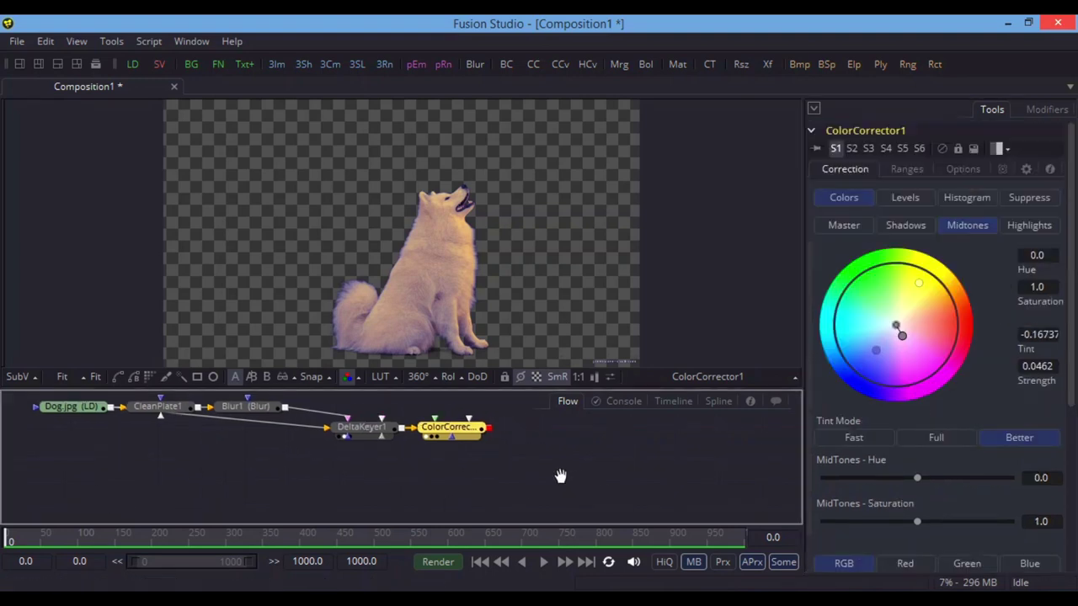
key("shift+space")
type("gl")
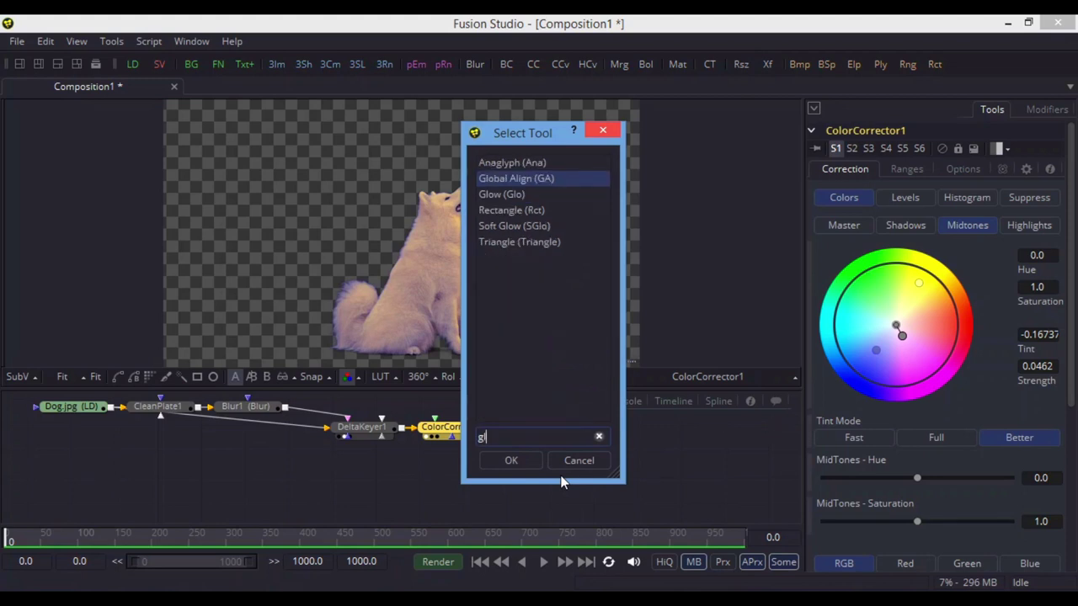
key("Down")
key("Down")
key("Down")
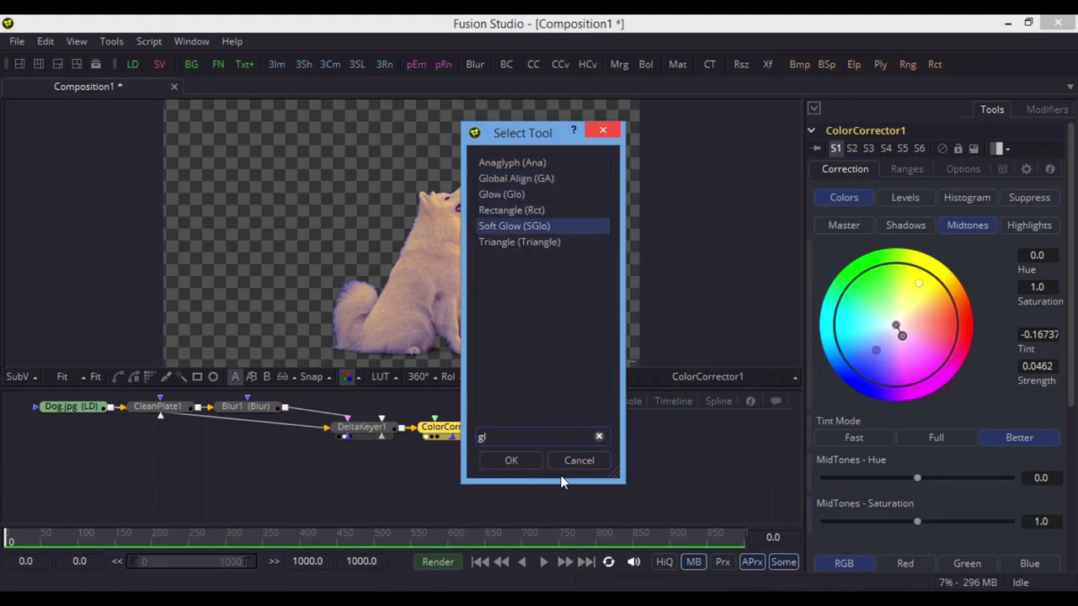
key("Return")
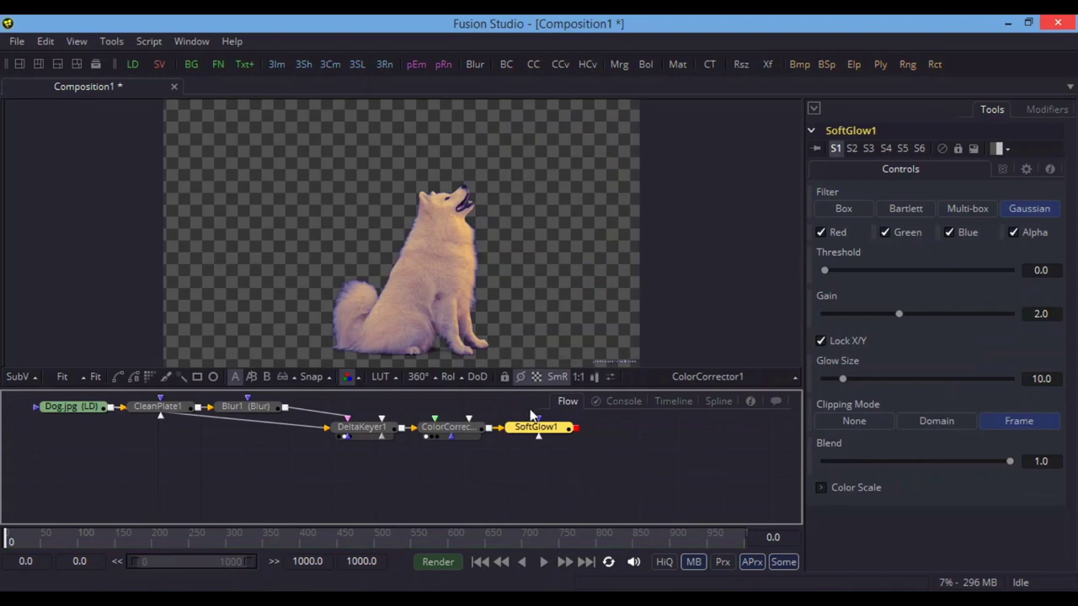
left_click_drag(548, 435, 526, 311)
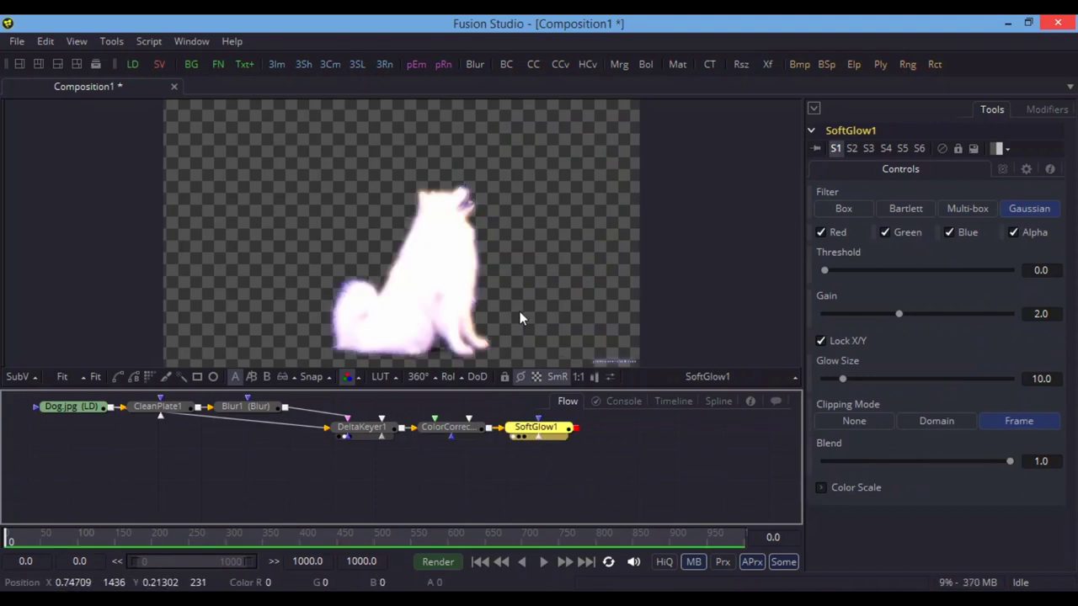
Step: Set the Soft Glow's Threshold to about 0.791, Gain to about 0.833 and Glow Size to about 50.9
left_click_drag(825, 271, 875, 272)
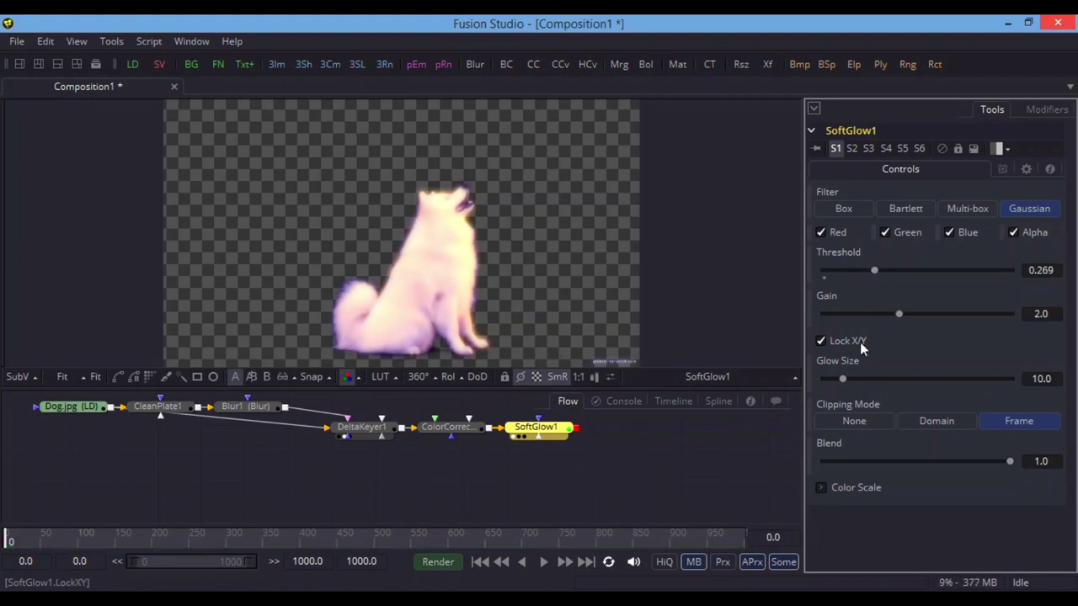
left_click_drag(846, 382, 895, 380)
left_click_drag(876, 272, 923, 275)
left_click_drag(893, 318, 854, 314)
left_click_drag(922, 271, 906, 270)
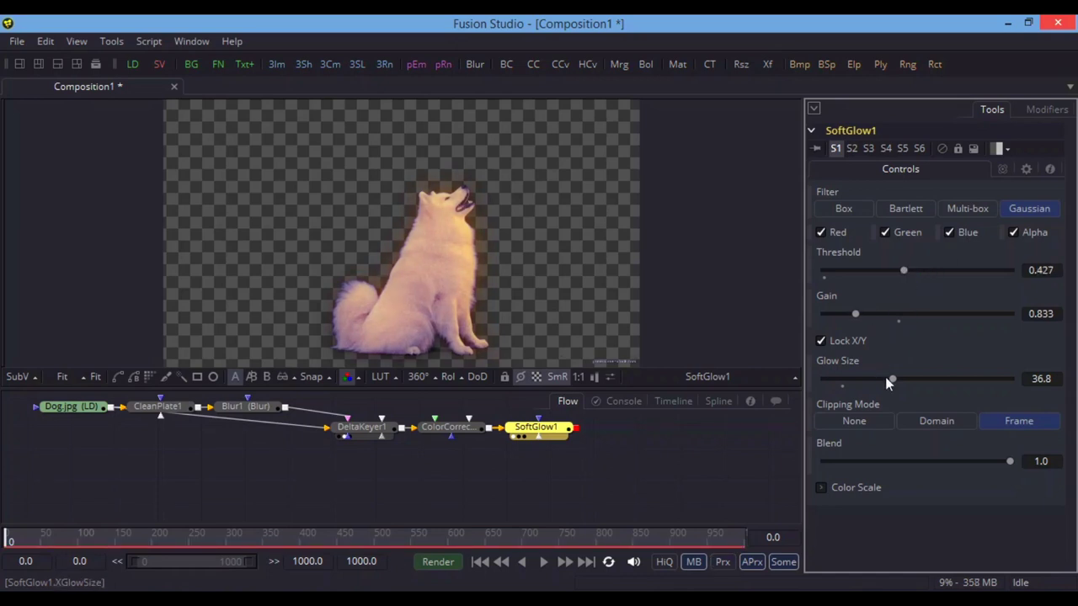
left_click_drag(892, 379, 919, 379)
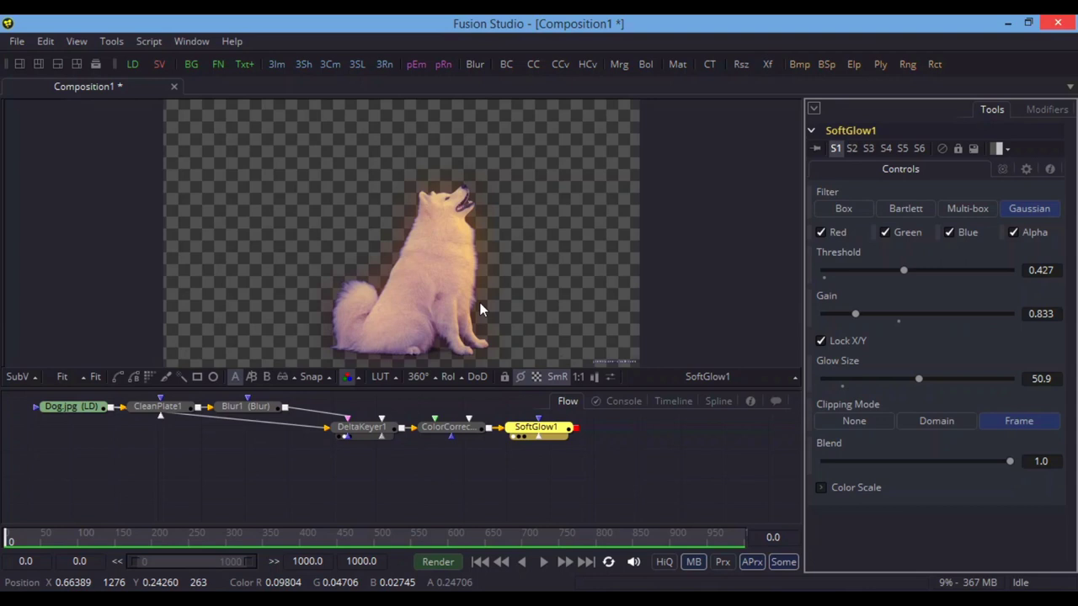
left_click_drag(904, 269, 972, 272)
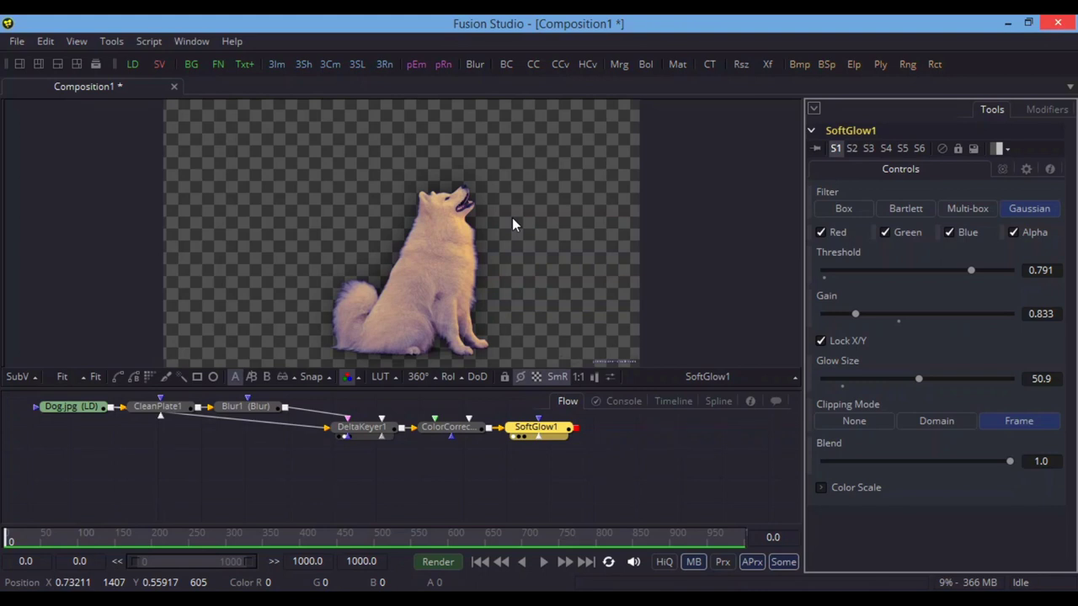
Step: Examine the common blend, channel and mask settings of the Delta Keyer and Soft Glow nodes
left_click(361, 429)
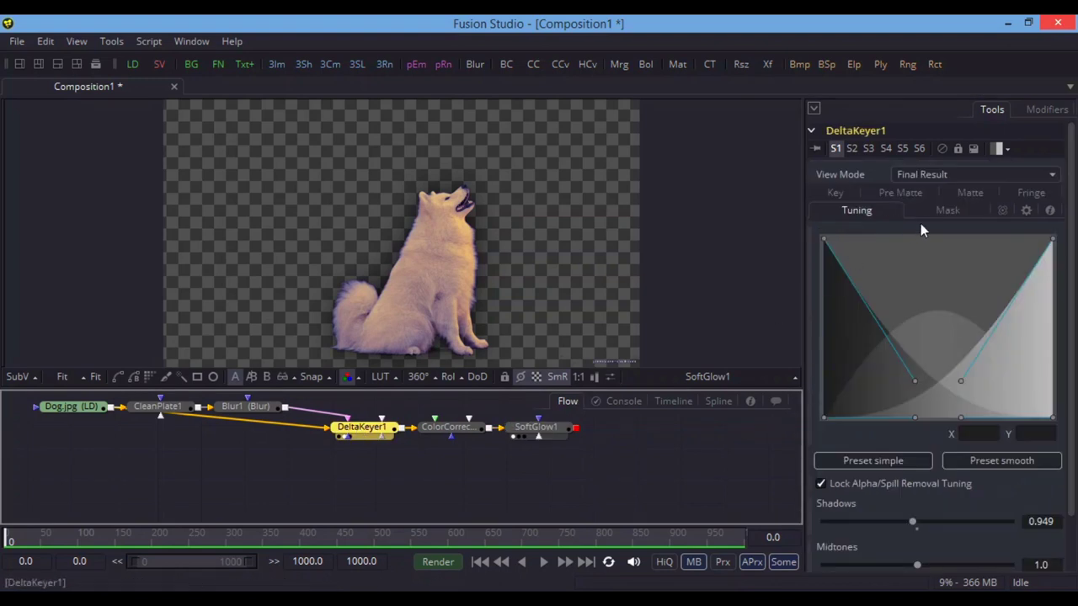
left_click(1003, 210)
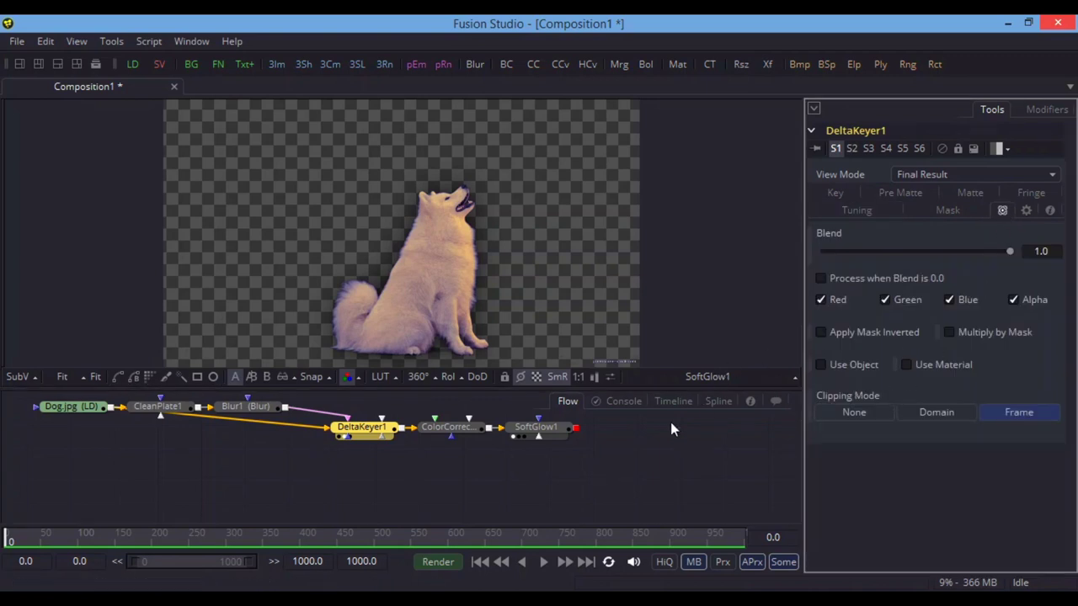
left_click(440, 429)
left_click(520, 431)
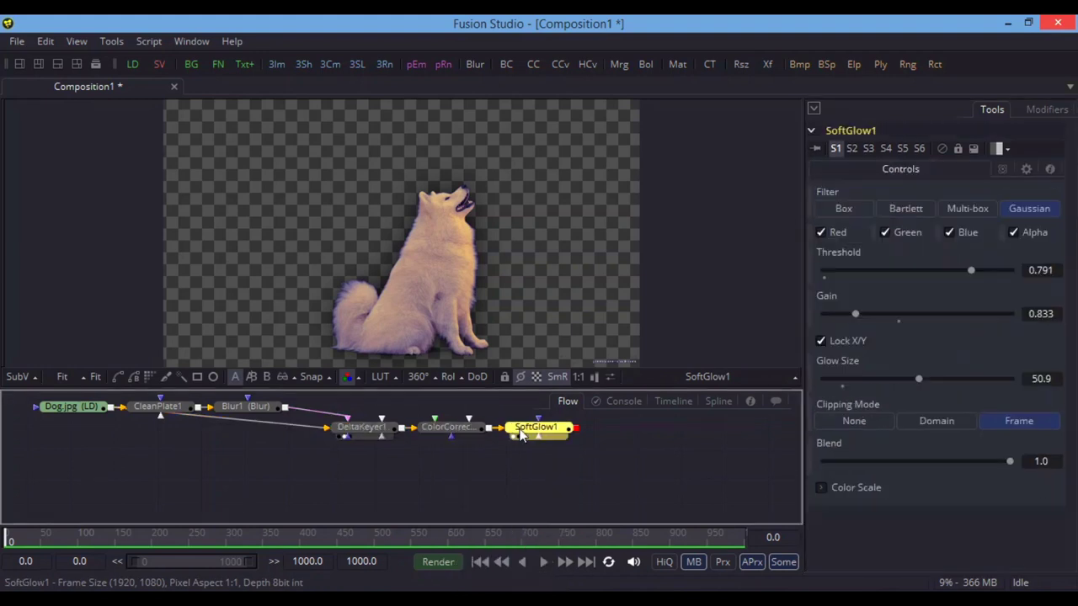
left_click(1003, 170)
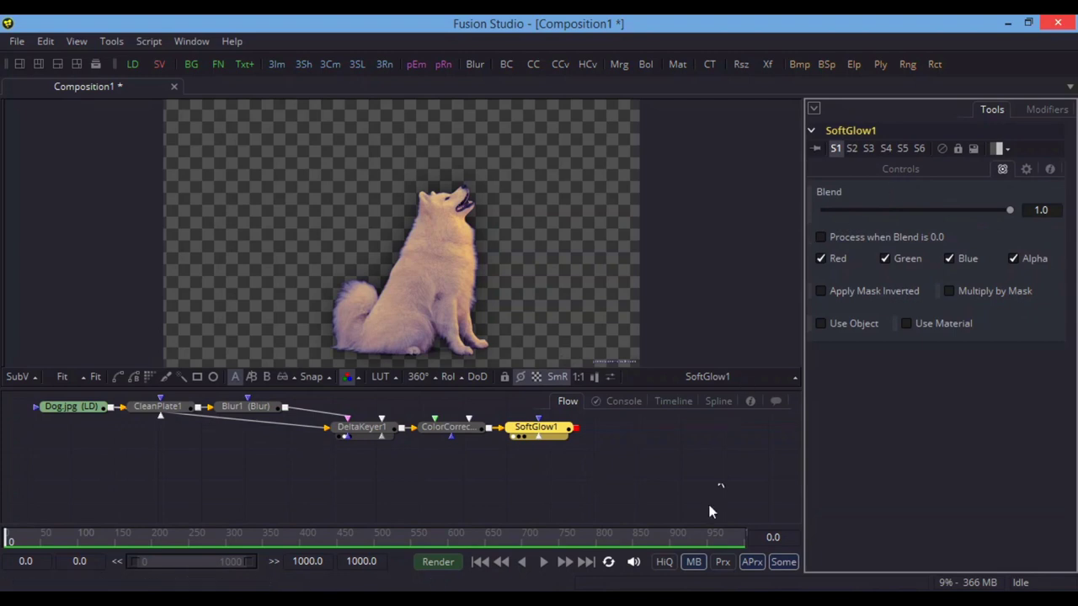
left_click(693, 563)
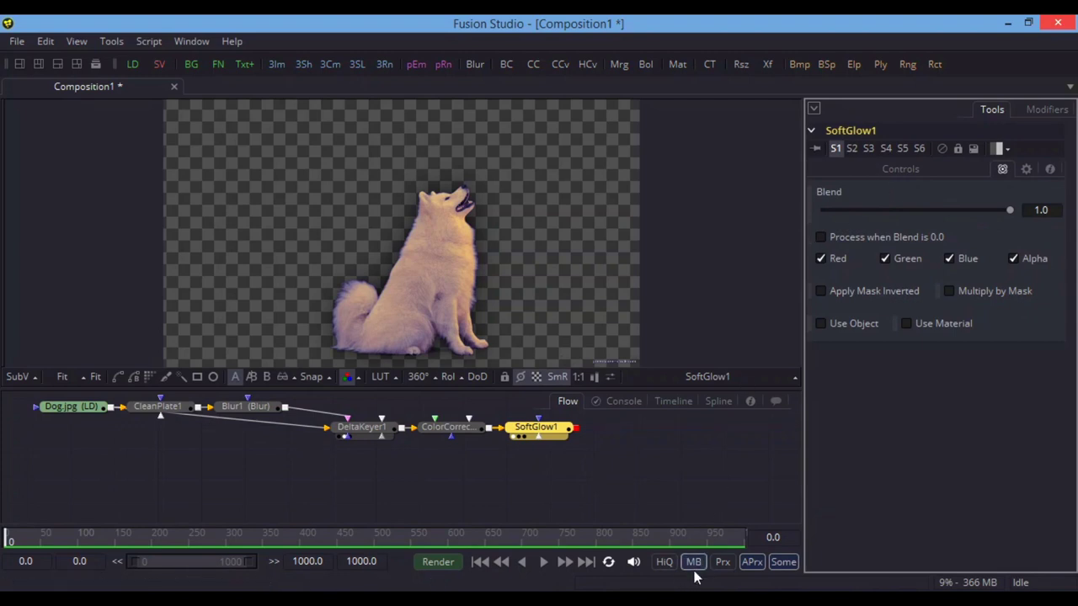